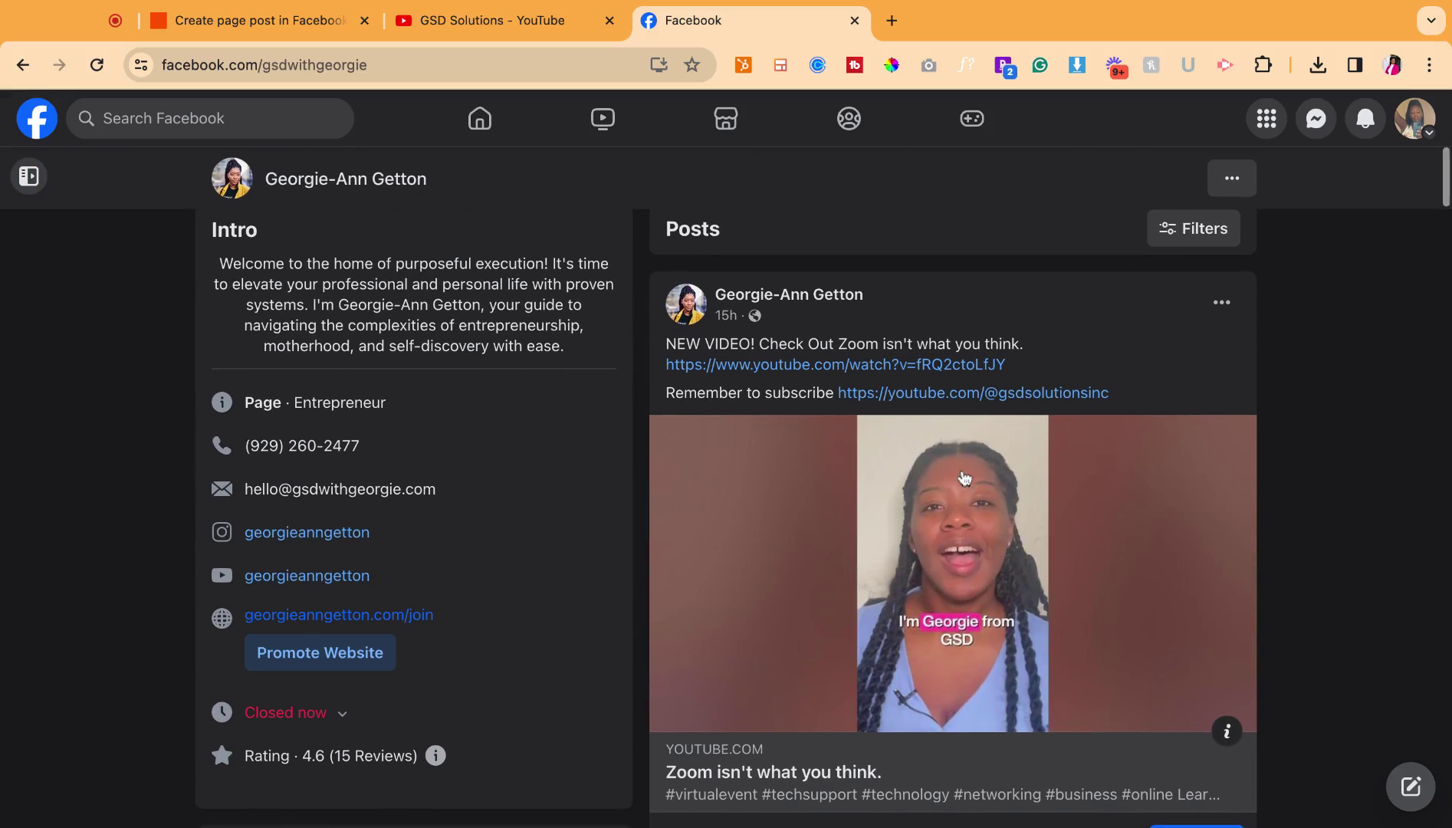
Step: Return to the Zapier zap editor and its YouTube trigger
{"action": "scroll", "coordinate": [973, 486], "scroll_direction": "down", "scroll_amount": 3}
{"action": "scroll", "coordinate": [964, 477], "scroll_direction": "down", "scroll_amount": 8}
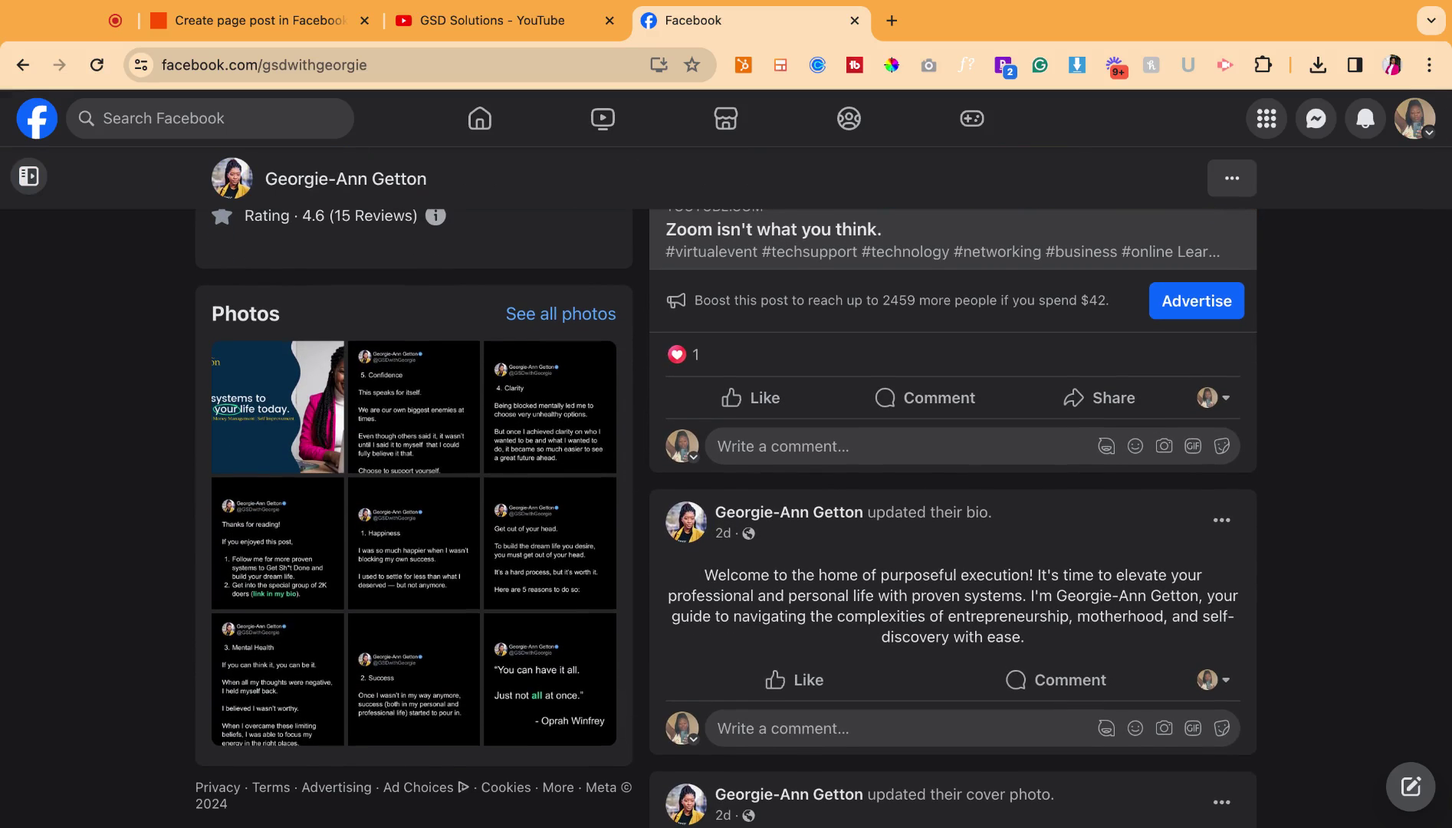
{"action": "scroll", "coordinate": [974, 512], "scroll_direction": "down", "scroll_amount": 1}
{"action": "scroll", "coordinate": [953, 519], "scroll_direction": "down", "scroll_amount": 8}
{"action": "scroll", "coordinate": [953, 519], "scroll_direction": "down", "scroll_amount": 1}
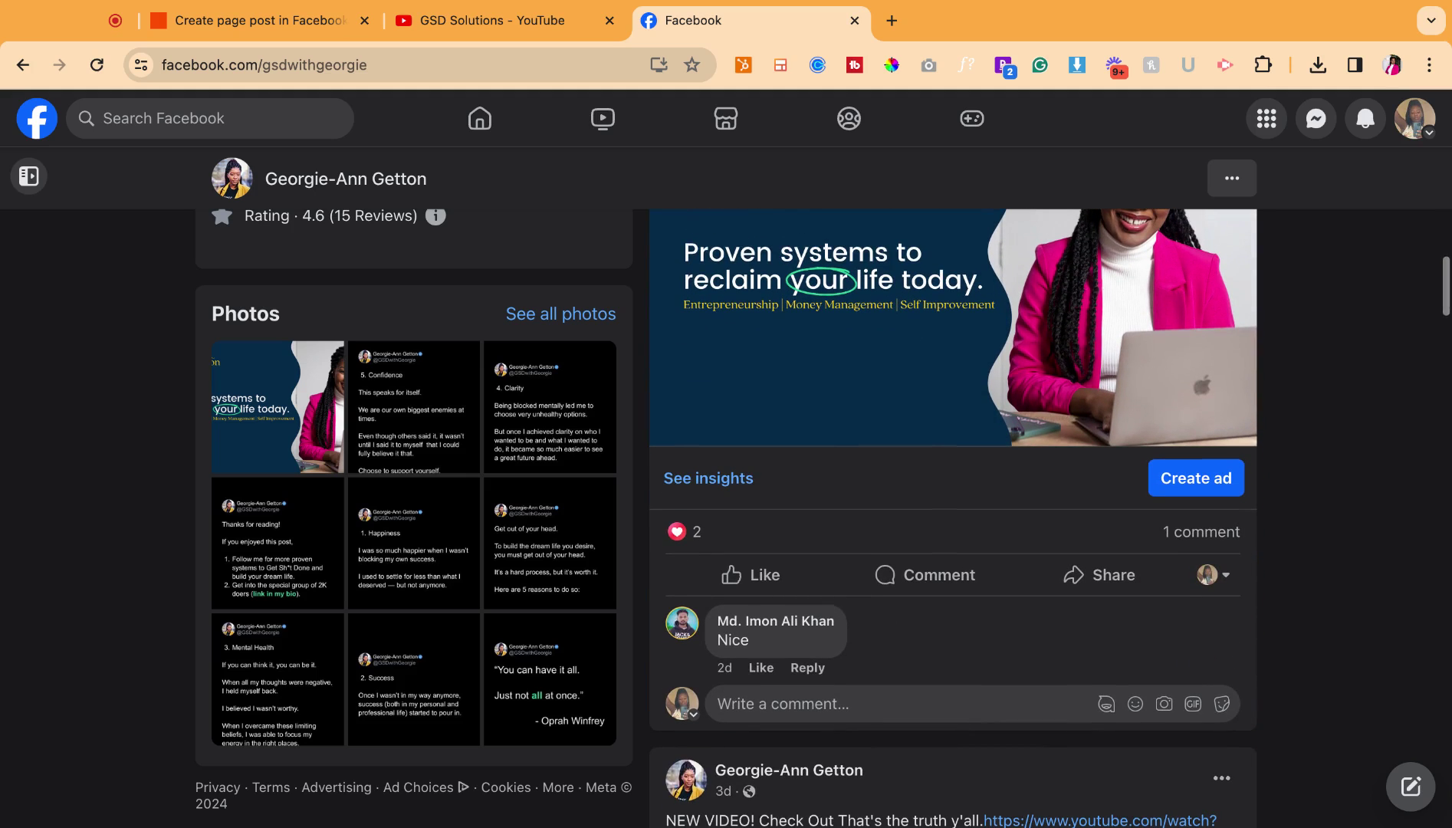
{"action": "scroll", "coordinate": [908, 415], "scroll_direction": "down", "scroll_amount": 5}
{"action": "scroll", "coordinate": [893, 401], "scroll_direction": "down", "scroll_amount": 5}
{"action": "scroll", "coordinate": [748, 280], "scroll_direction": "up", "scroll_amount": 2}
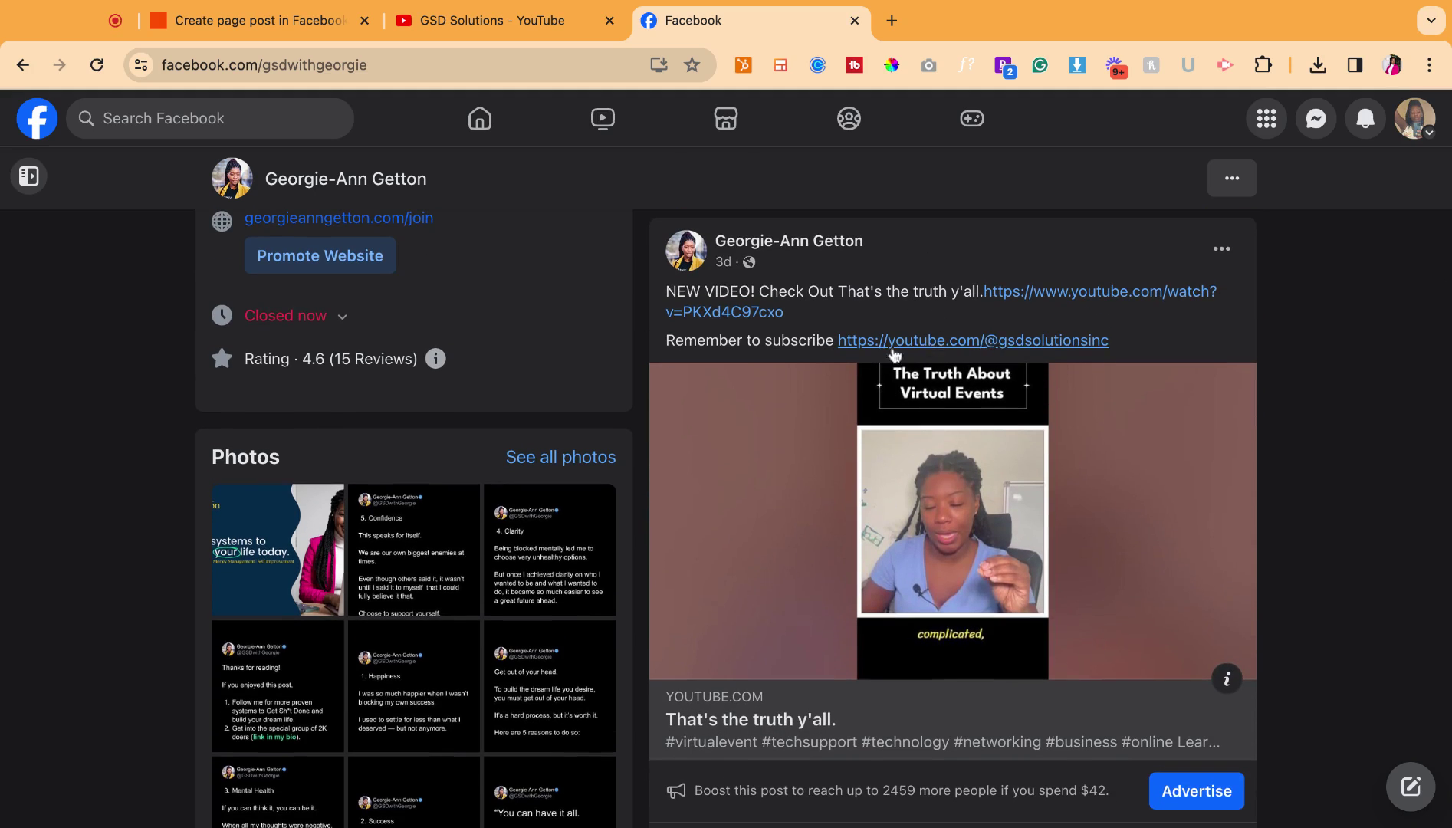
{"action": "scroll", "coordinate": [985, 681], "scroll_direction": "down", "scroll_amount": 1}
{"action": "scroll", "coordinate": [975, 534], "scroll_direction": "up", "scroll_amount": 3}
{"action": "scroll", "coordinate": [878, 381], "scroll_direction": "down", "scroll_amount": 1}
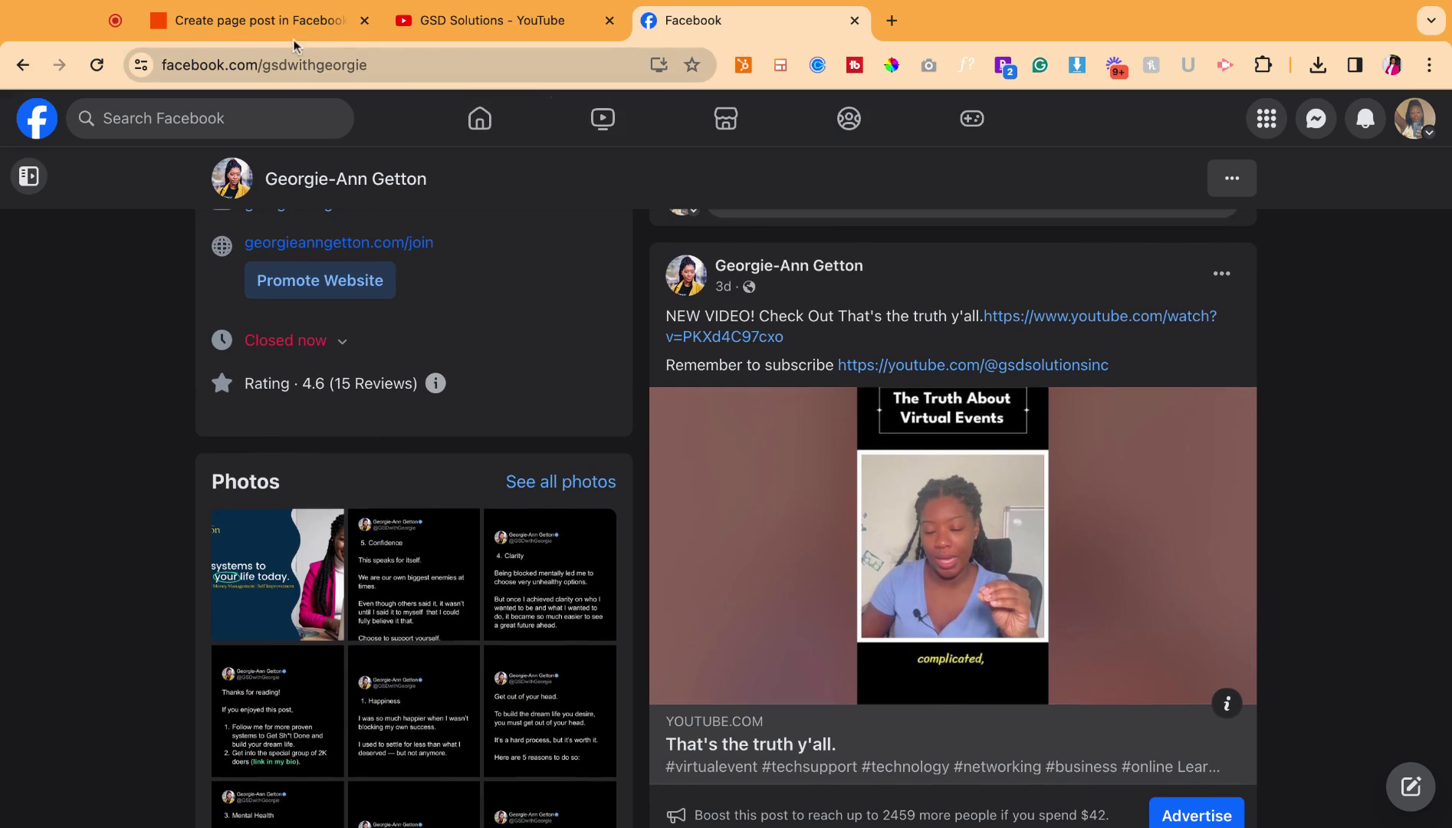
{"action": "left_click", "coordinate": [274, 23]}
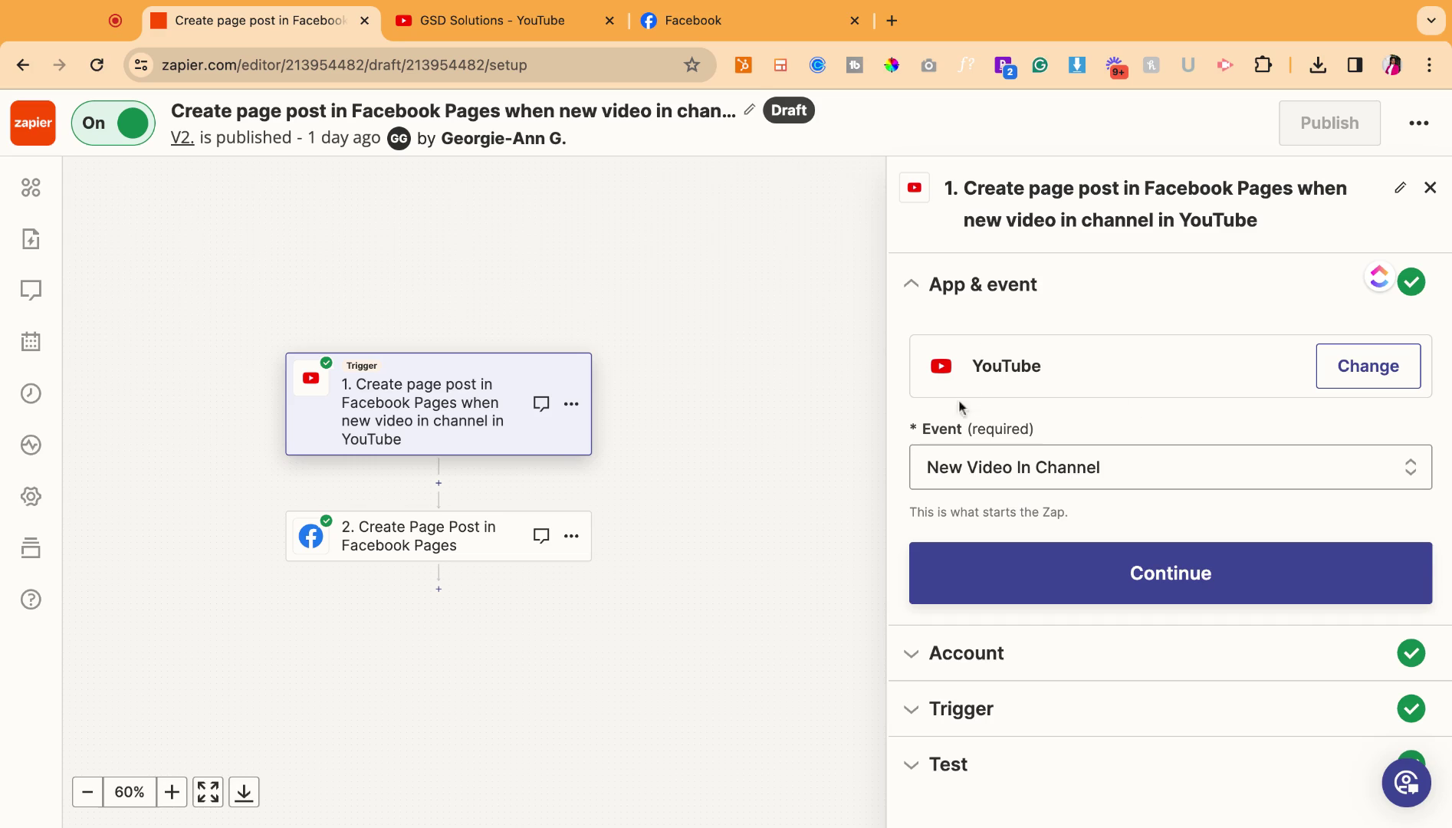
Step: Keep the New Video In Channel event and the connected YouTube account, then view the GSD Solutions channel
{"action": "left_click", "coordinate": [1171, 573]}
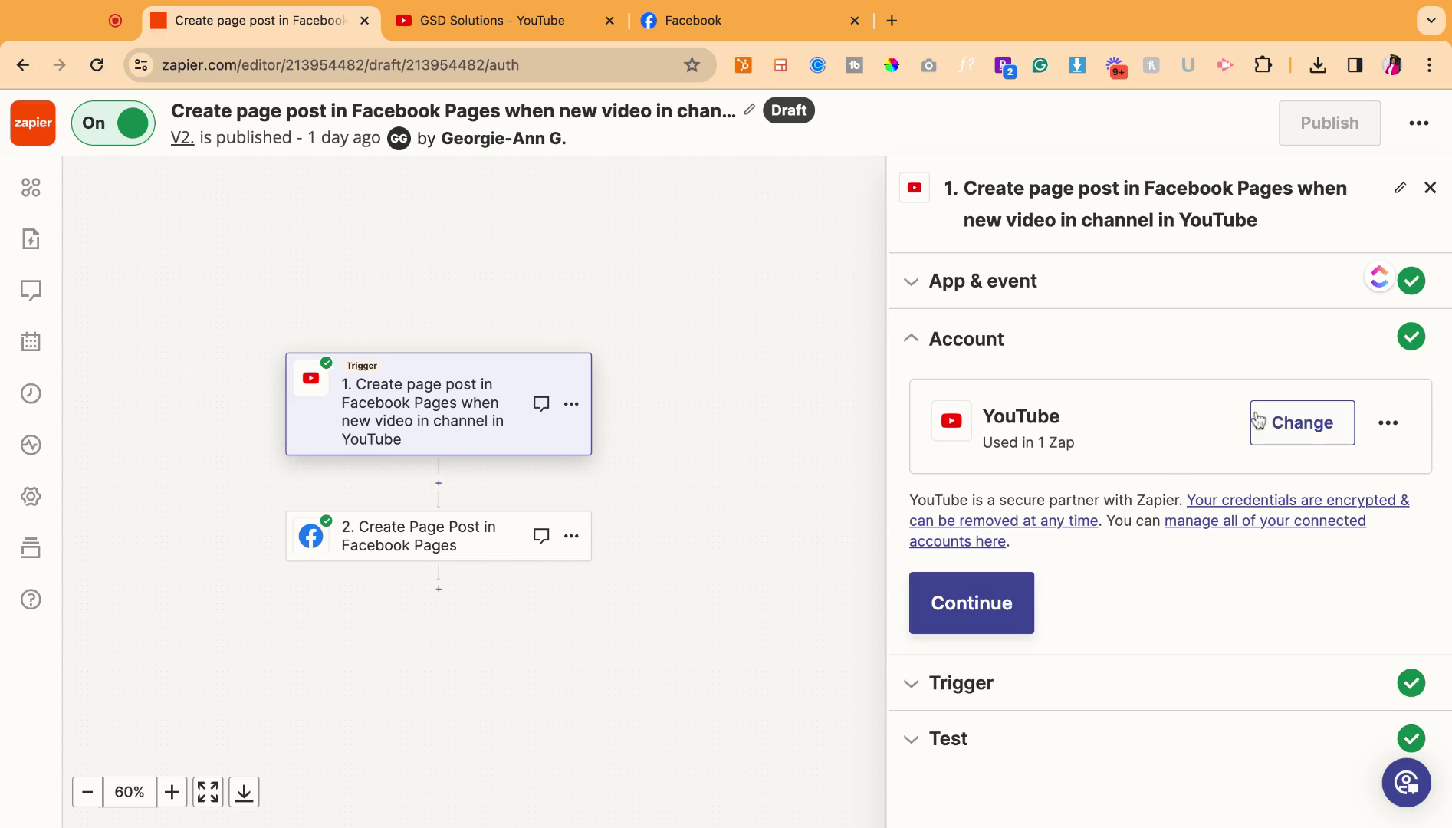
{"action": "left_click", "coordinate": [964, 607]}
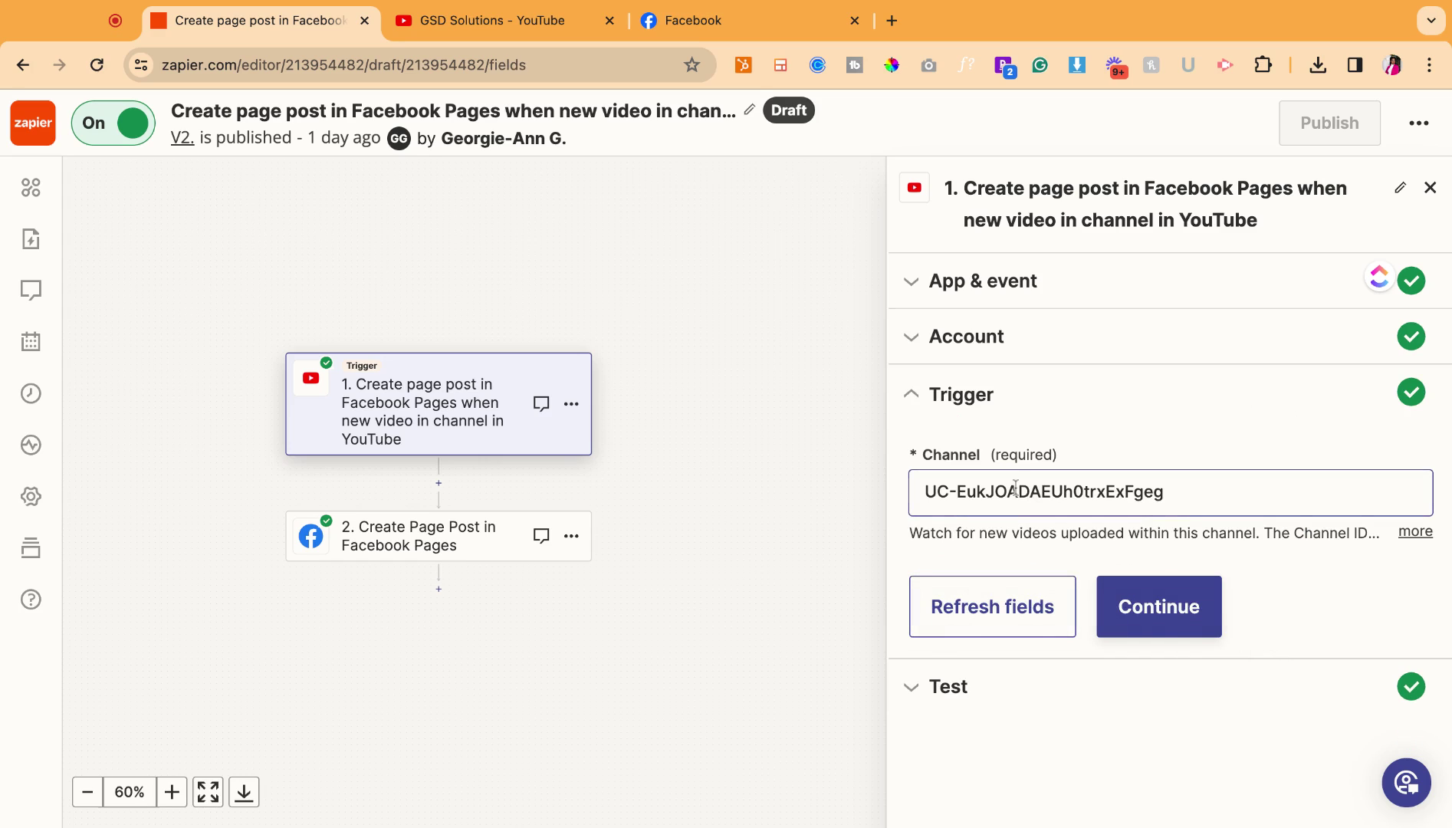
{"action": "left_click", "coordinate": [451, 23]}
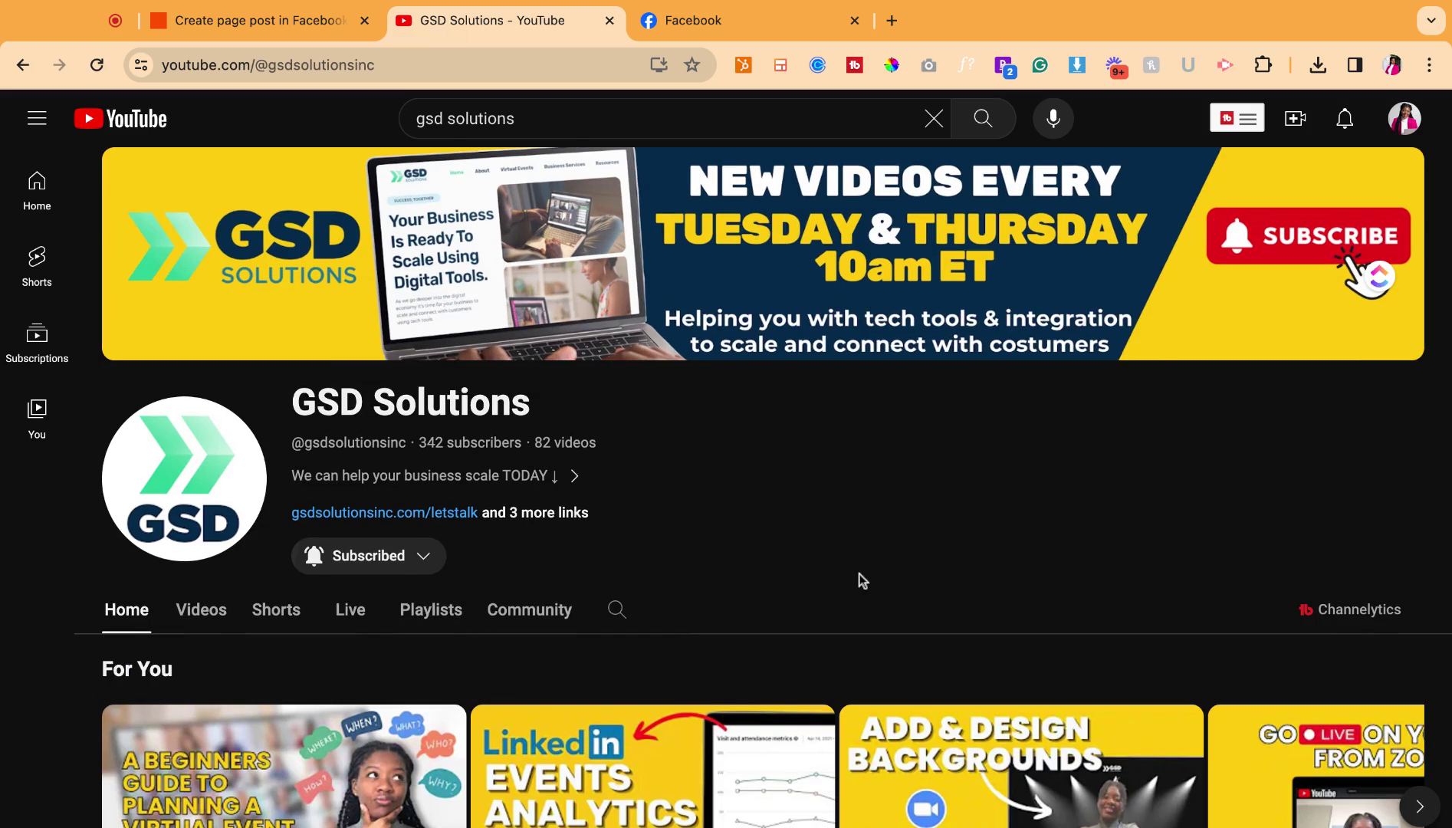
Step: Copy the GSD Solutions channel ID from its About dialog and advance the Zapier trigger to its test
{"action": "left_click", "coordinate": [571, 476]}
{"action": "scroll", "coordinate": [749, 444], "scroll_direction": "down", "scroll_amount": 5}
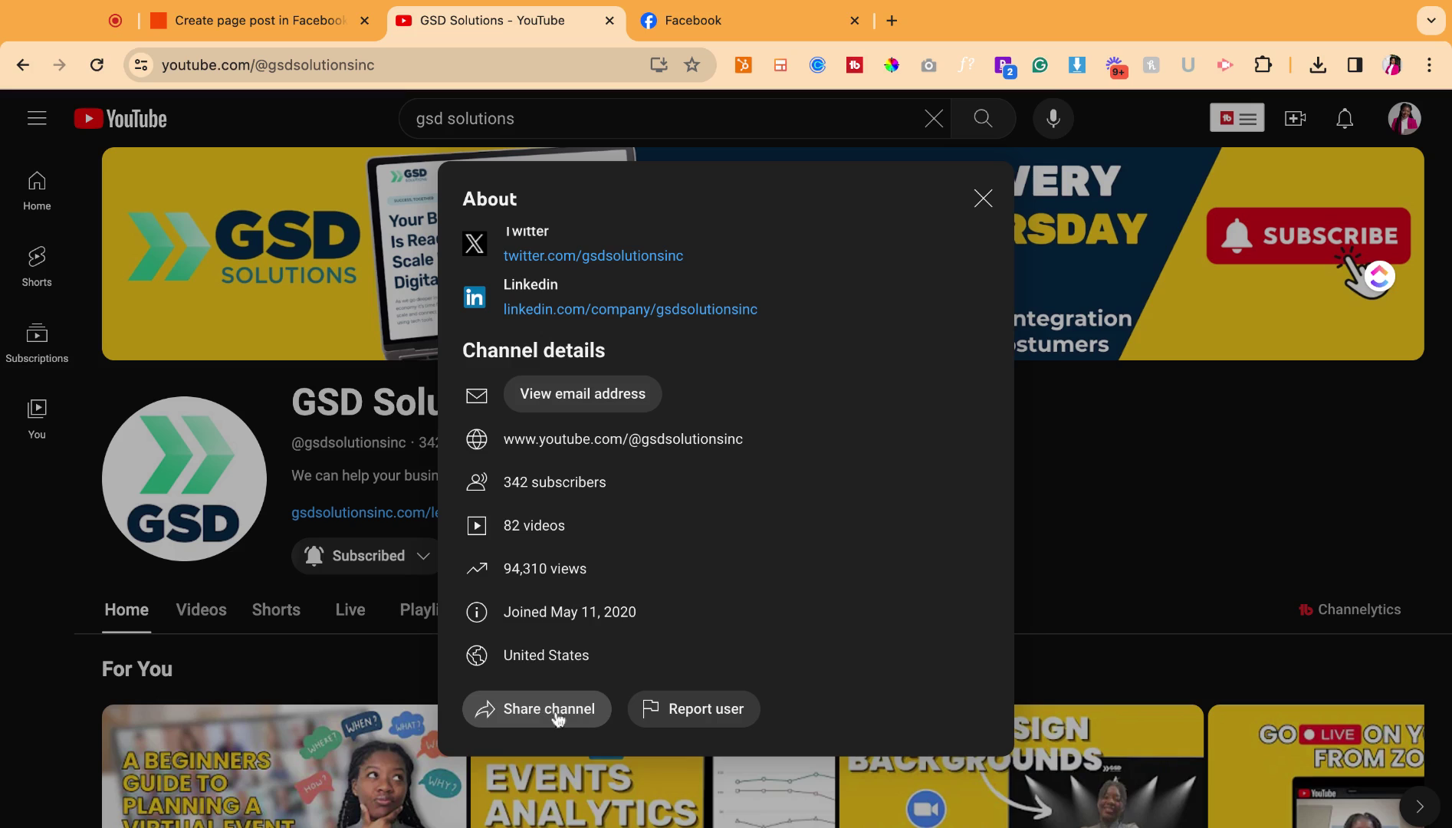
{"action": "left_click", "coordinate": [527, 716]}
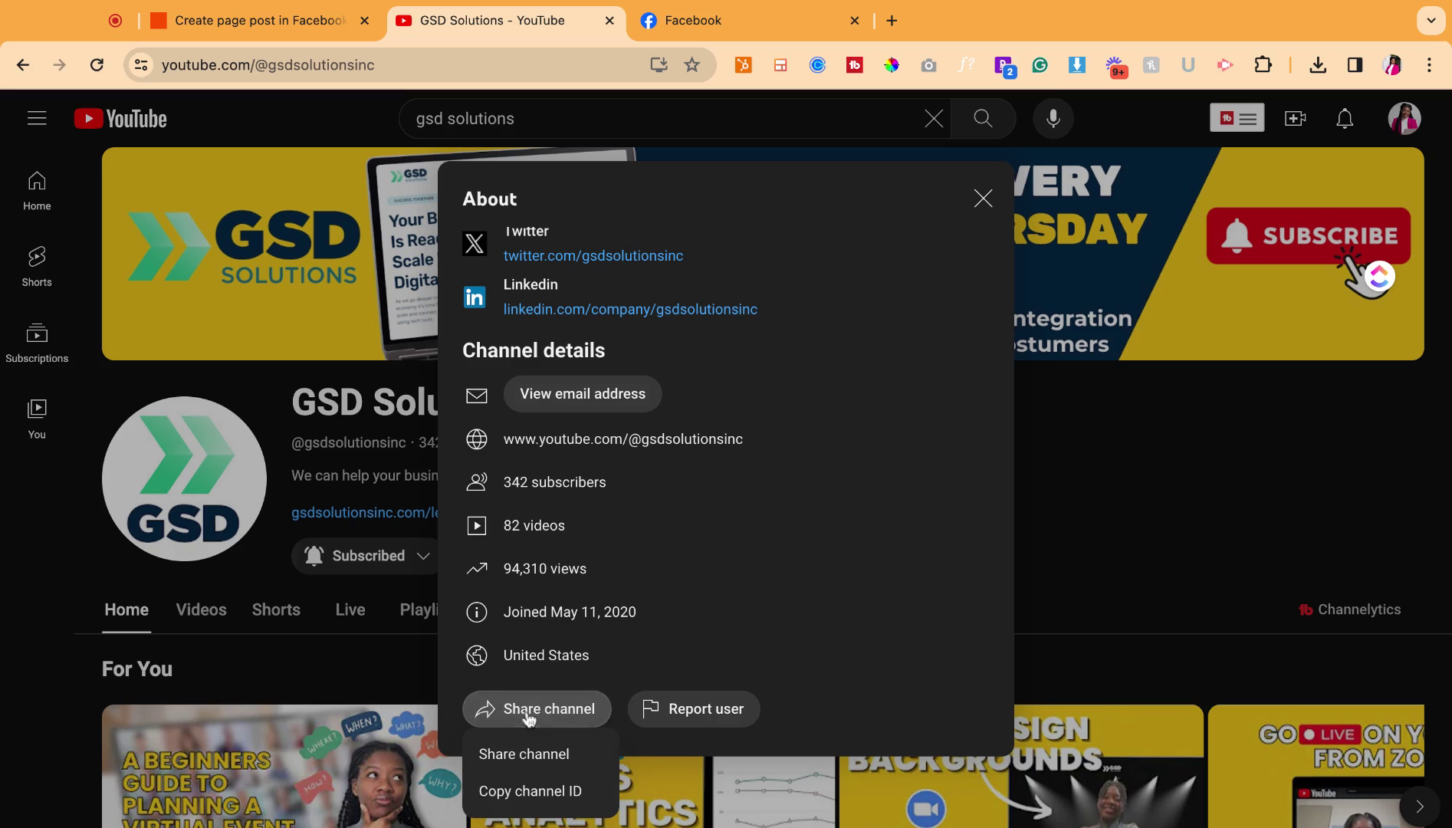
{"action": "left_click", "coordinate": [559, 794]}
{"action": "left_click", "coordinate": [337, 42]}
{"action": "left_click", "coordinate": [1193, 609]}
Step: Look over the returned YouTube video records and continue with the selected one
{"action": "scroll", "coordinate": [1219, 667], "scroll_direction": "down", "scroll_amount": 3}
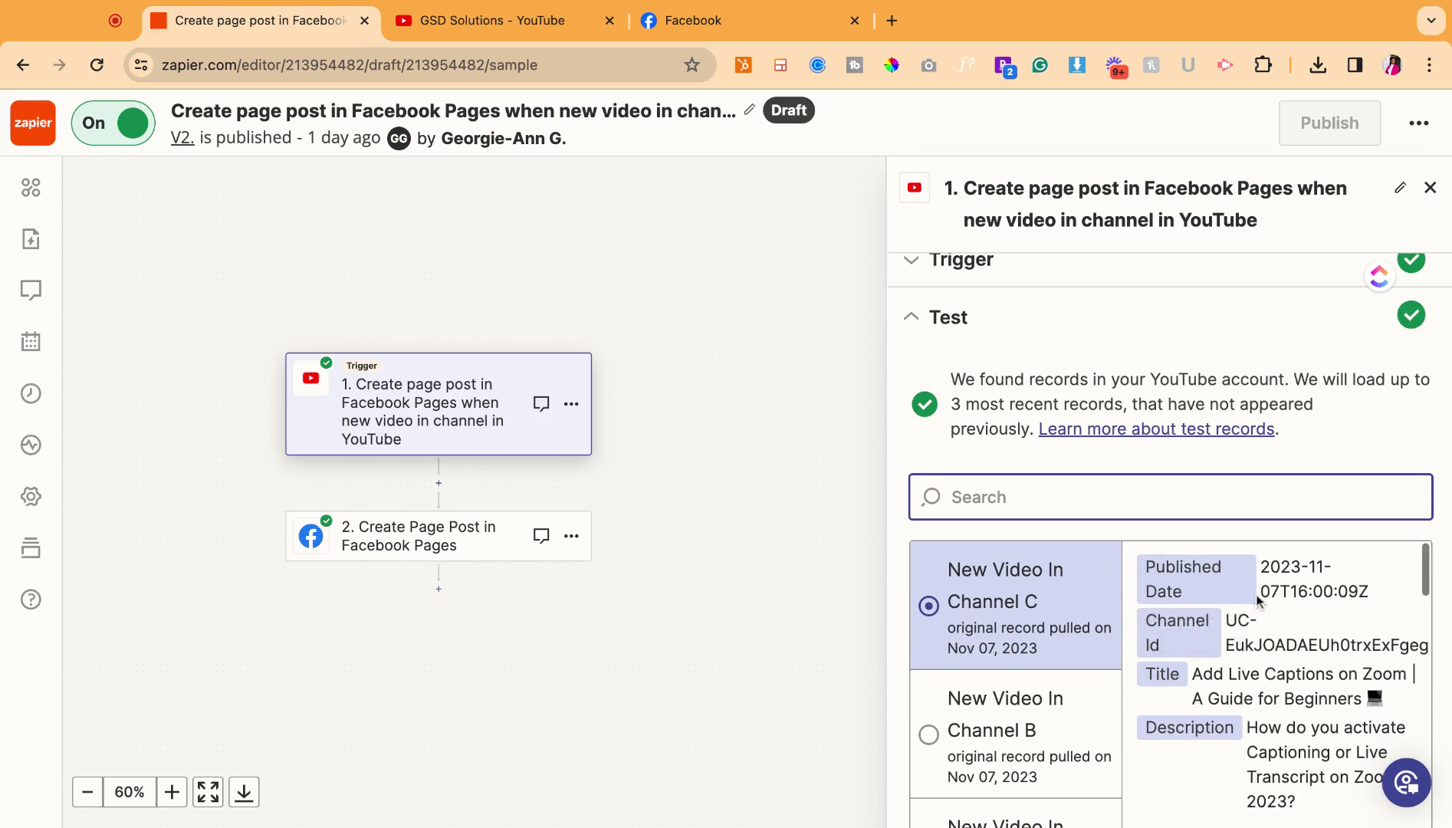
{"action": "scroll", "coordinate": [1258, 602], "scroll_direction": "down", "scroll_amount": 4}
{"action": "scroll", "coordinate": [1258, 602], "scroll_direction": "up", "scroll_amount": 3}
{"action": "scroll", "coordinate": [1319, 704], "scroll_direction": "down", "scroll_amount": 2}
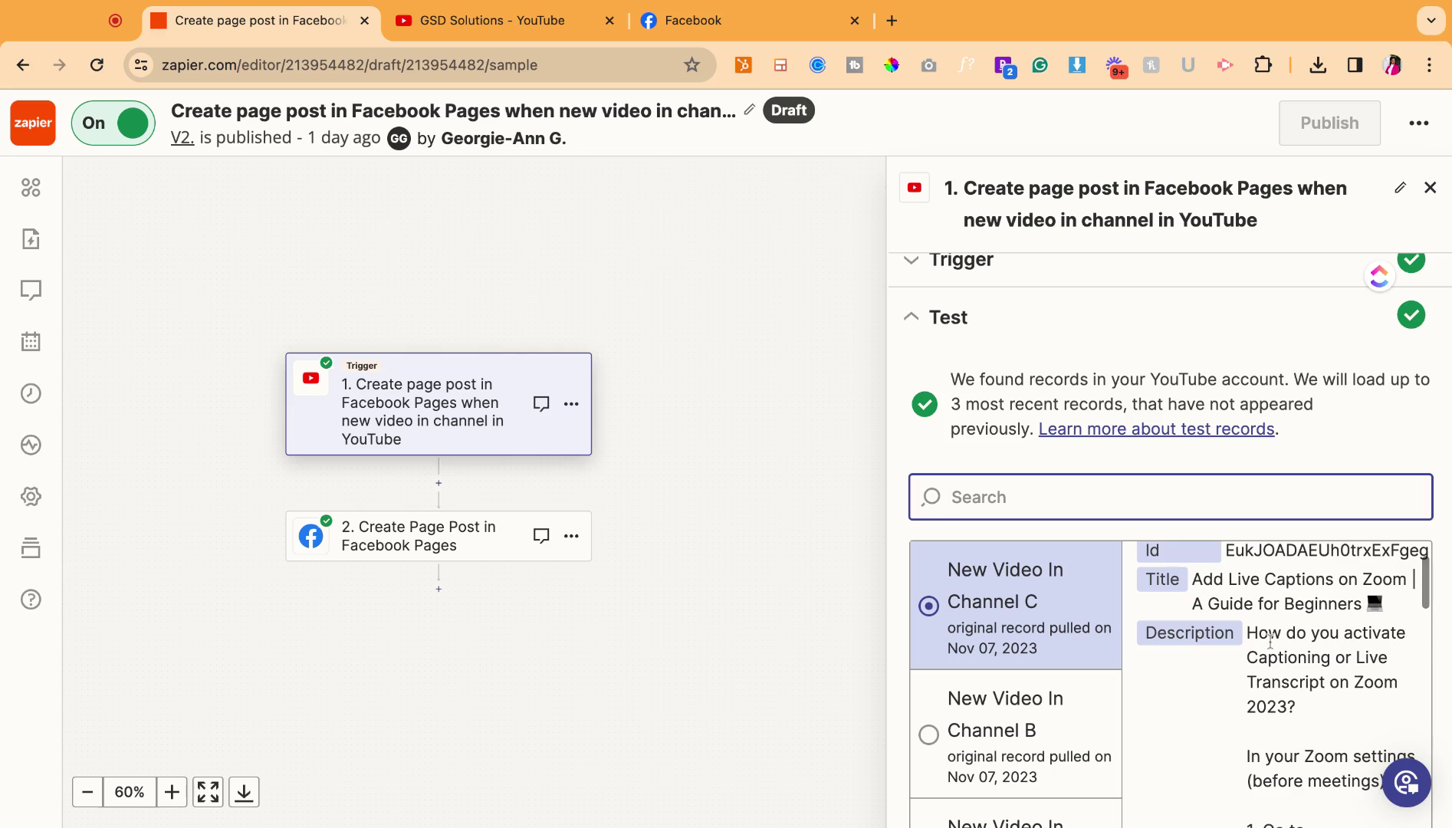
{"action": "scroll", "coordinate": [1303, 721], "scroll_direction": "down", "scroll_amount": 8}
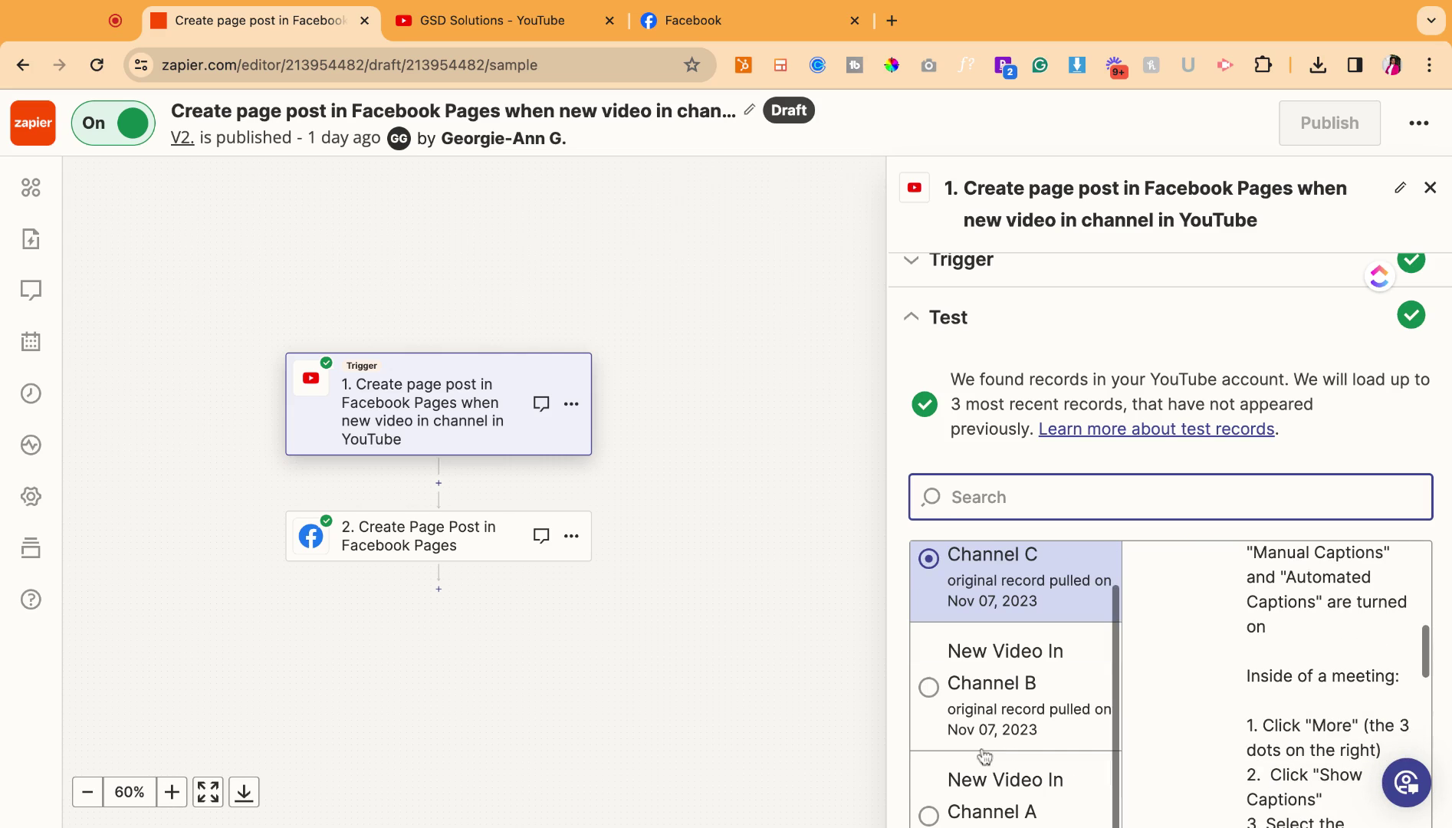
{"action": "scroll", "coordinate": [983, 755], "scroll_direction": "down", "scroll_amount": 1}
{"action": "scroll", "coordinate": [1157, 600], "scroll_direction": "down", "scroll_amount": 5}
{"action": "scroll", "coordinate": [1167, 477], "scroll_direction": "down", "scroll_amount": 5}
{"action": "scroll", "coordinate": [1227, 536], "scroll_direction": "down", "scroll_amount": 4}
{"action": "left_click", "coordinate": [1296, 803]}
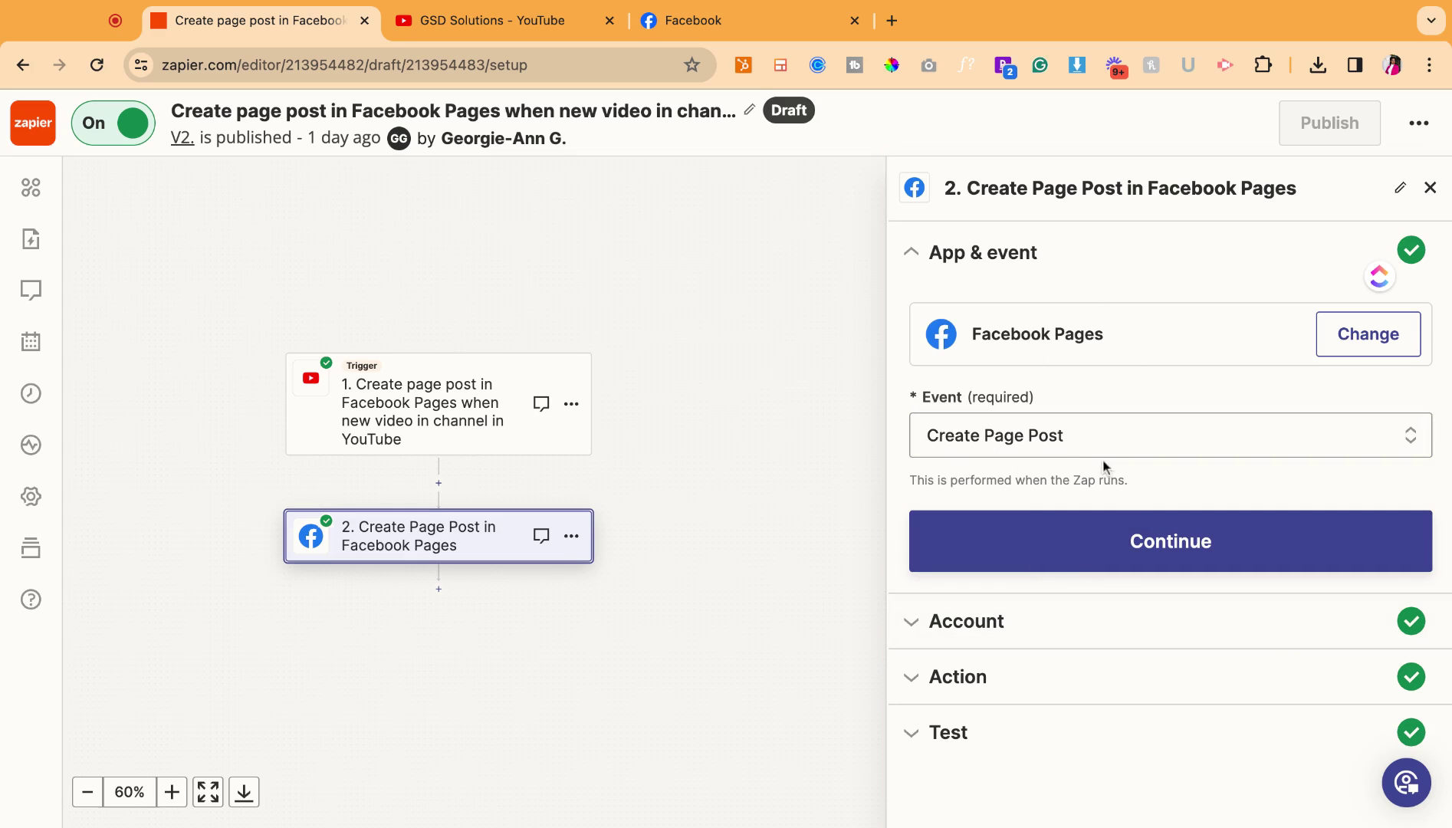
Step: Keep the Create Page Post event and connected Facebook Pages account, comparing against the Facebook Page
{"action": "left_click", "coordinate": [1174, 561]}
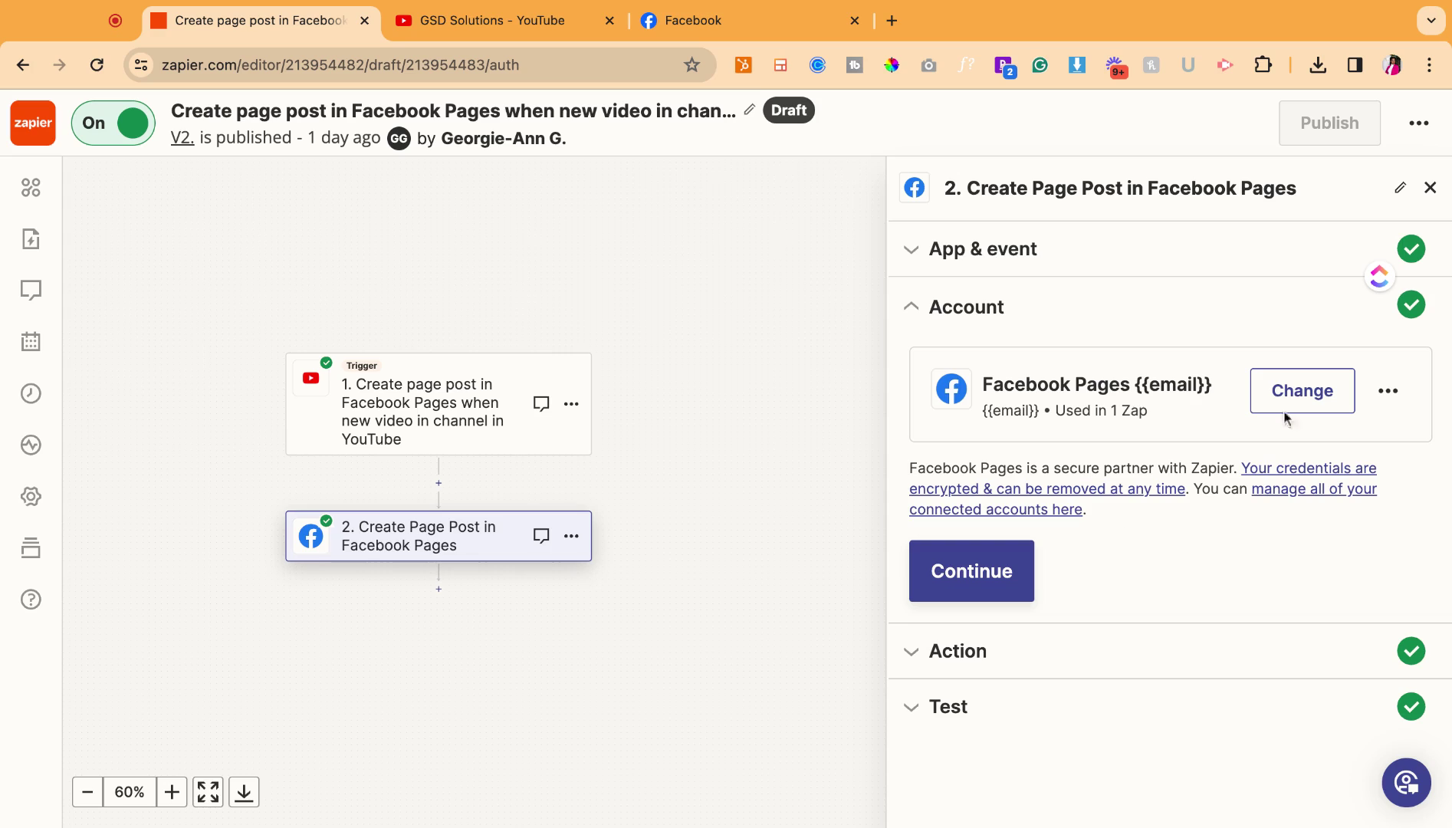
{"action": "left_click", "coordinate": [1013, 585]}
{"action": "scroll", "coordinate": [1133, 447], "scroll_direction": "down", "scroll_amount": 1}
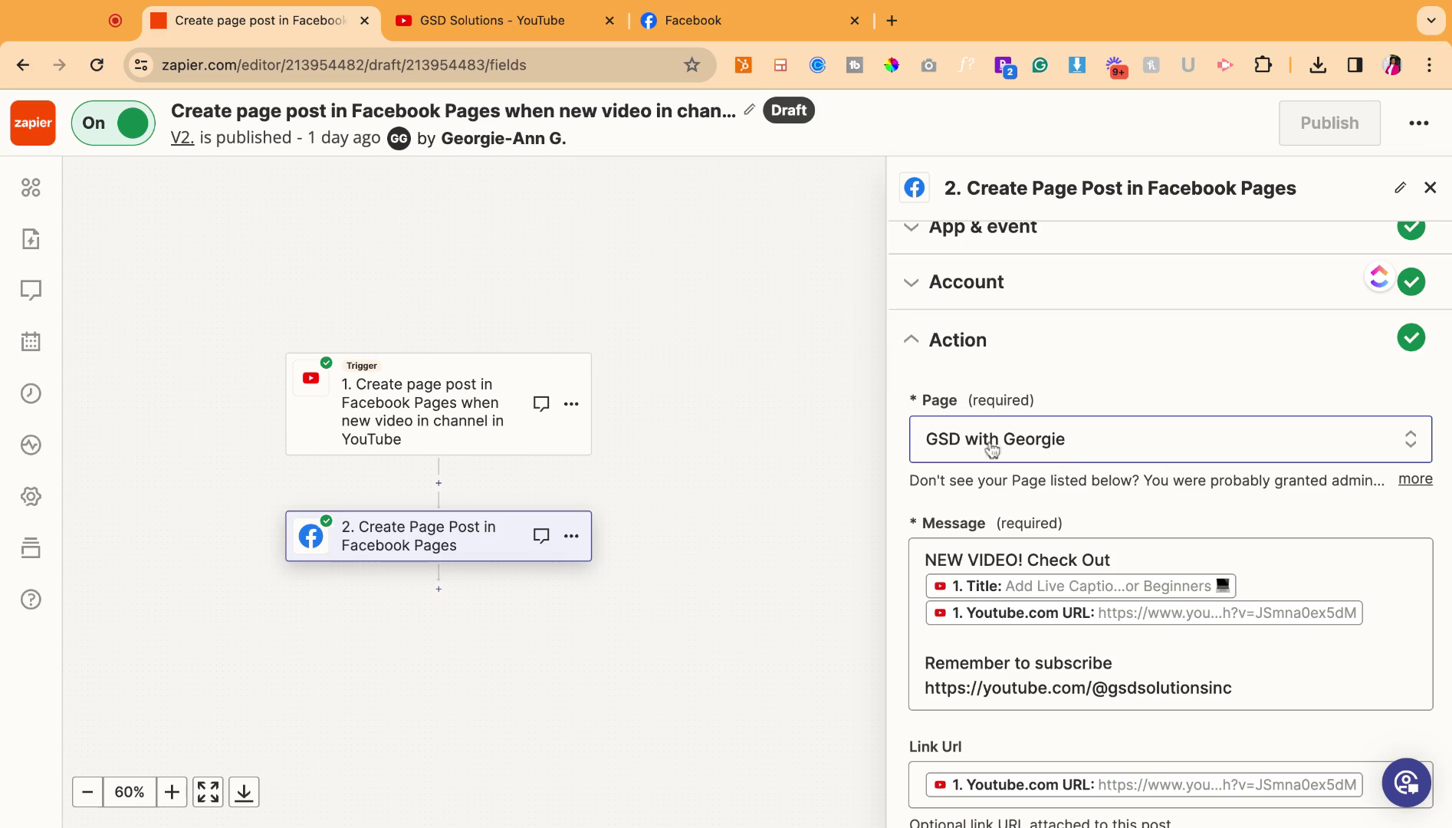
{"action": "left_click", "coordinate": [692, 17]}
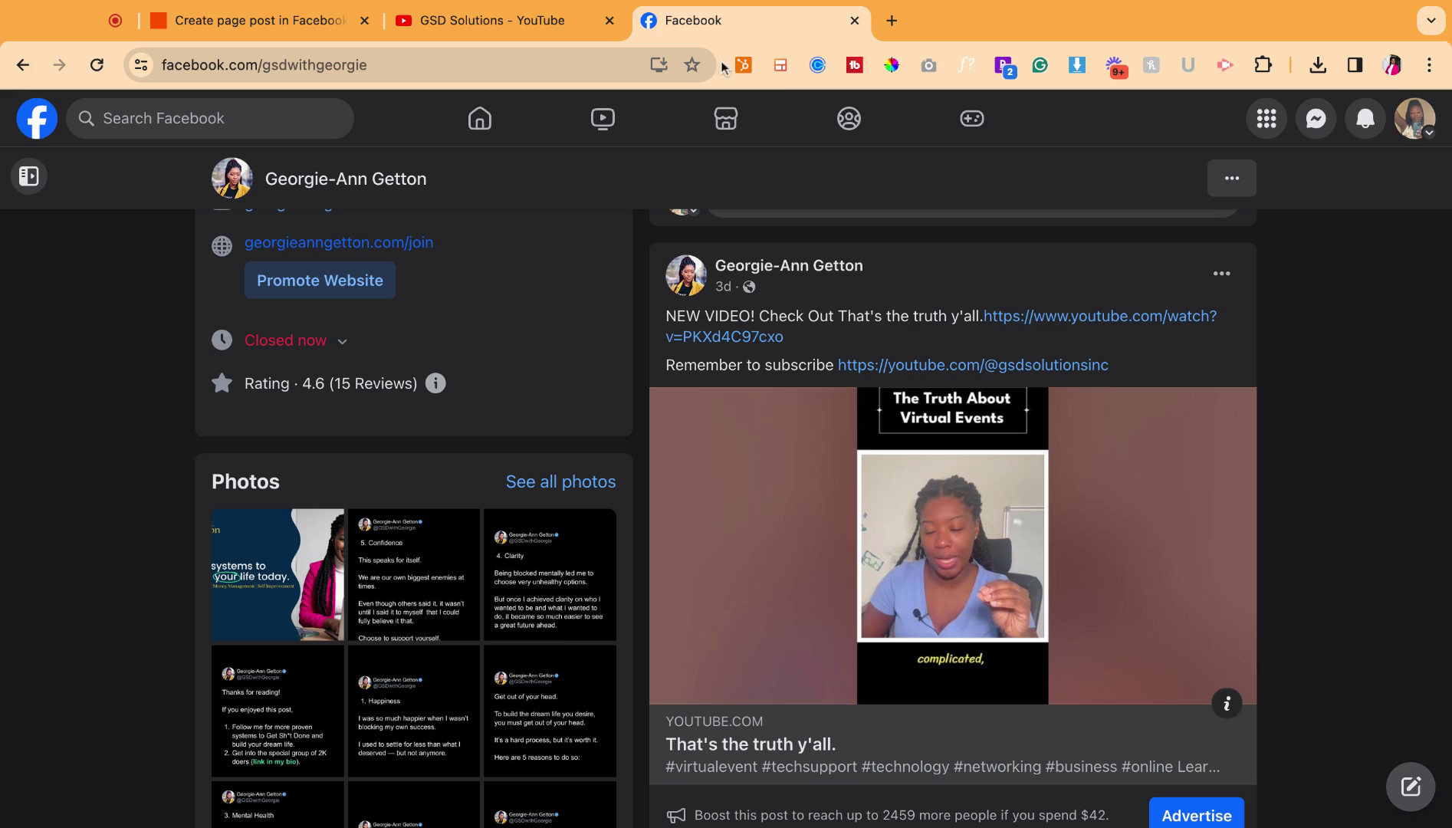
{"action": "left_click", "coordinate": [225, 19]}
{"action": "scroll", "coordinate": [943, 491], "scroll_direction": "down", "scroll_amount": 2}
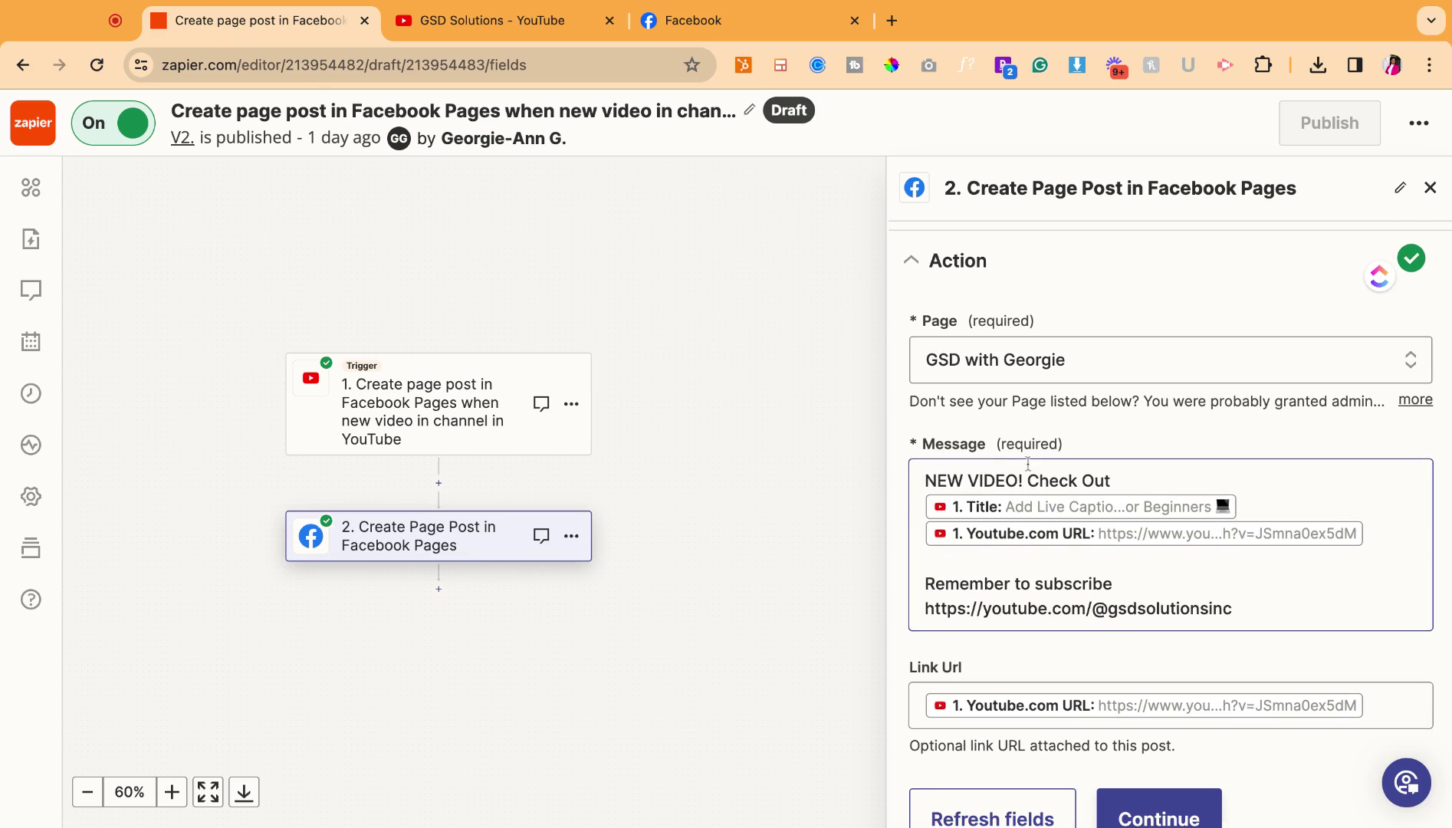
{"action": "left_click", "coordinate": [972, 472]}
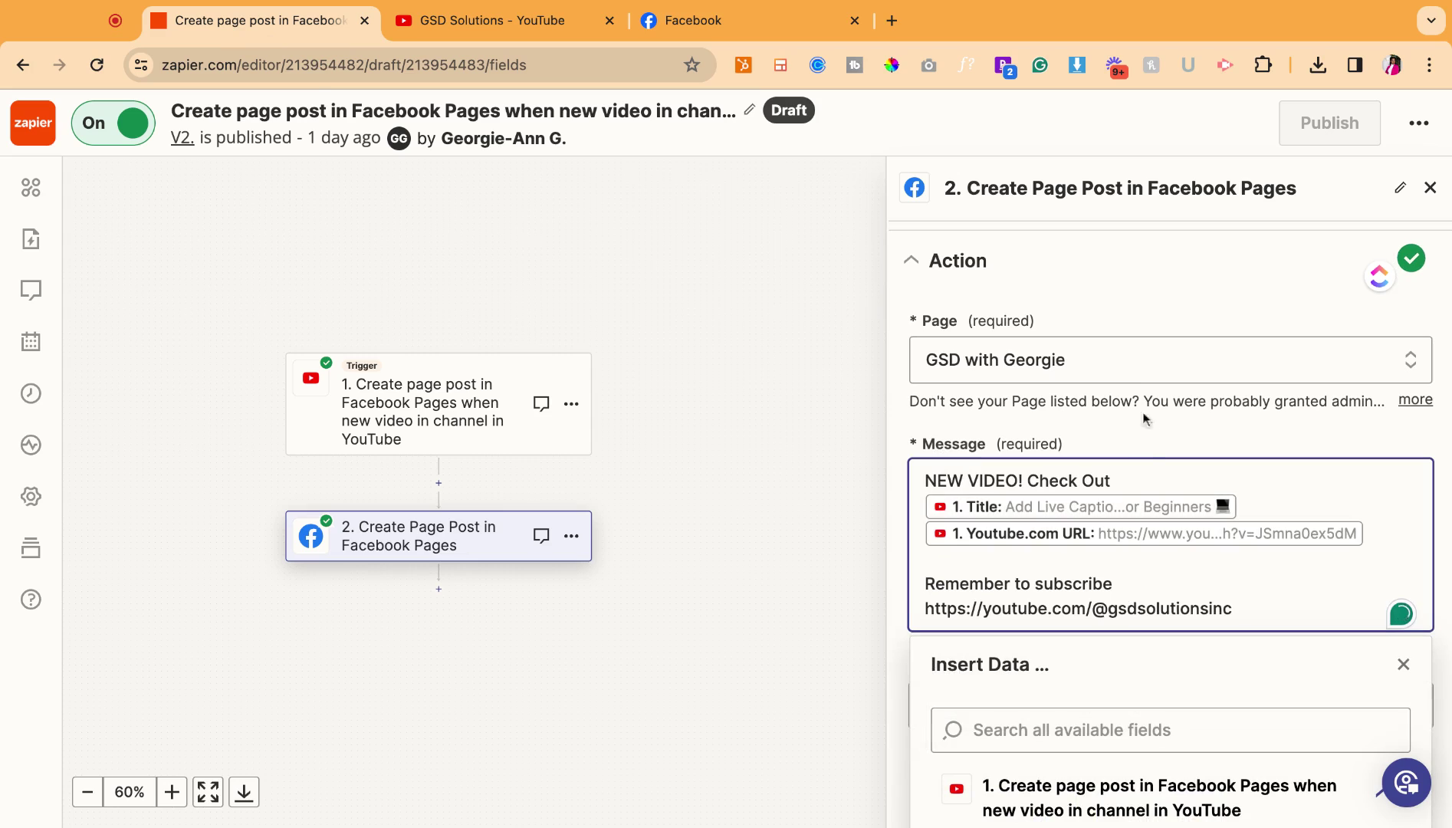
{"action": "scroll", "coordinate": [1134, 386], "scroll_direction": "down", "scroll_amount": 2}
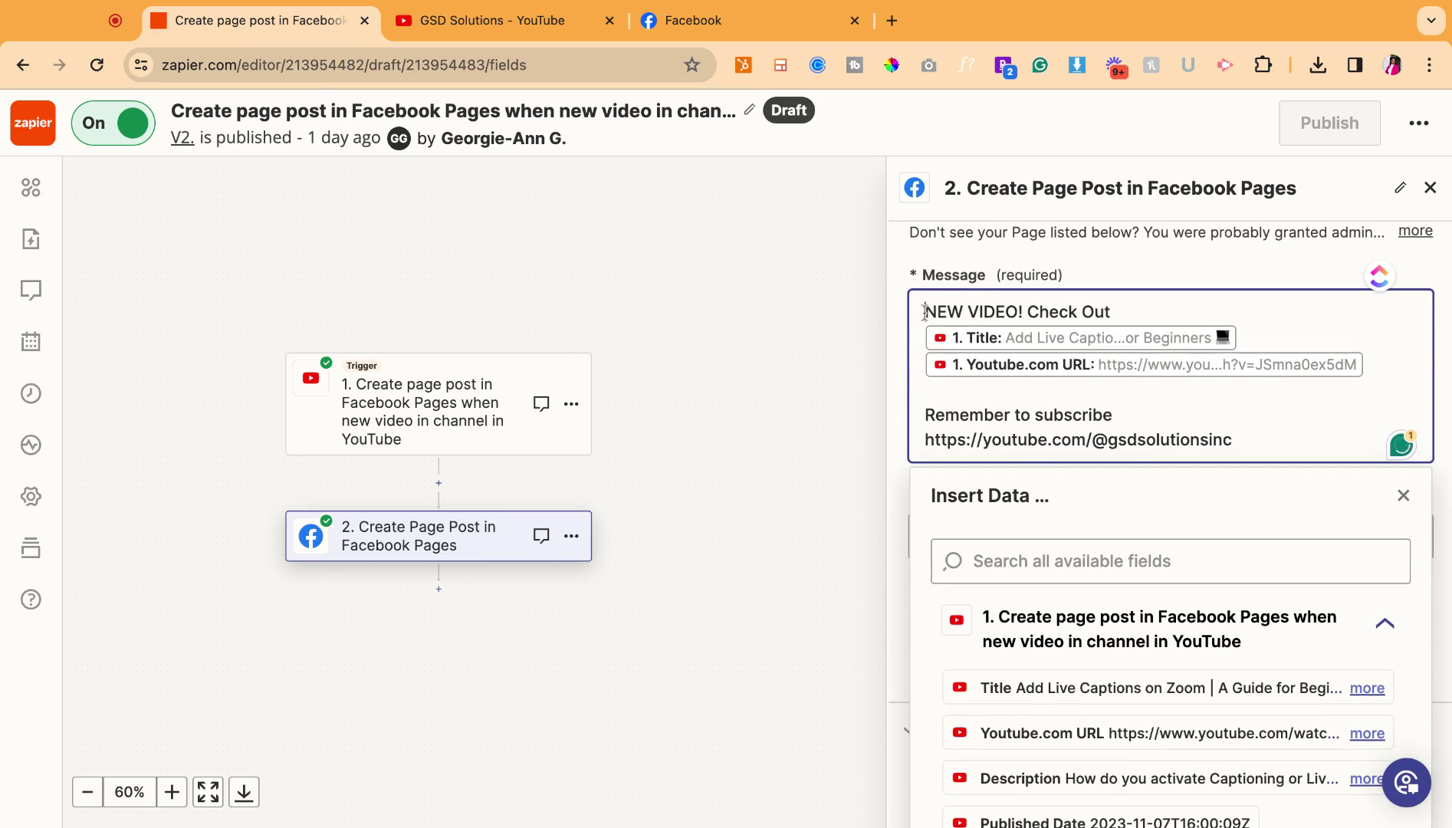
{"action": "key", "text": "shift+Right"}
{"action": "key", "text": "shift+Right"}
{"action": "key", "text": "shift+Right"}
{"action": "key", "text": "shift+Right"}
{"action": "key", "text": "shift+Right"}
{"action": "key", "text": "shift+Right"}
{"action": "key", "text": "shift+Right"}
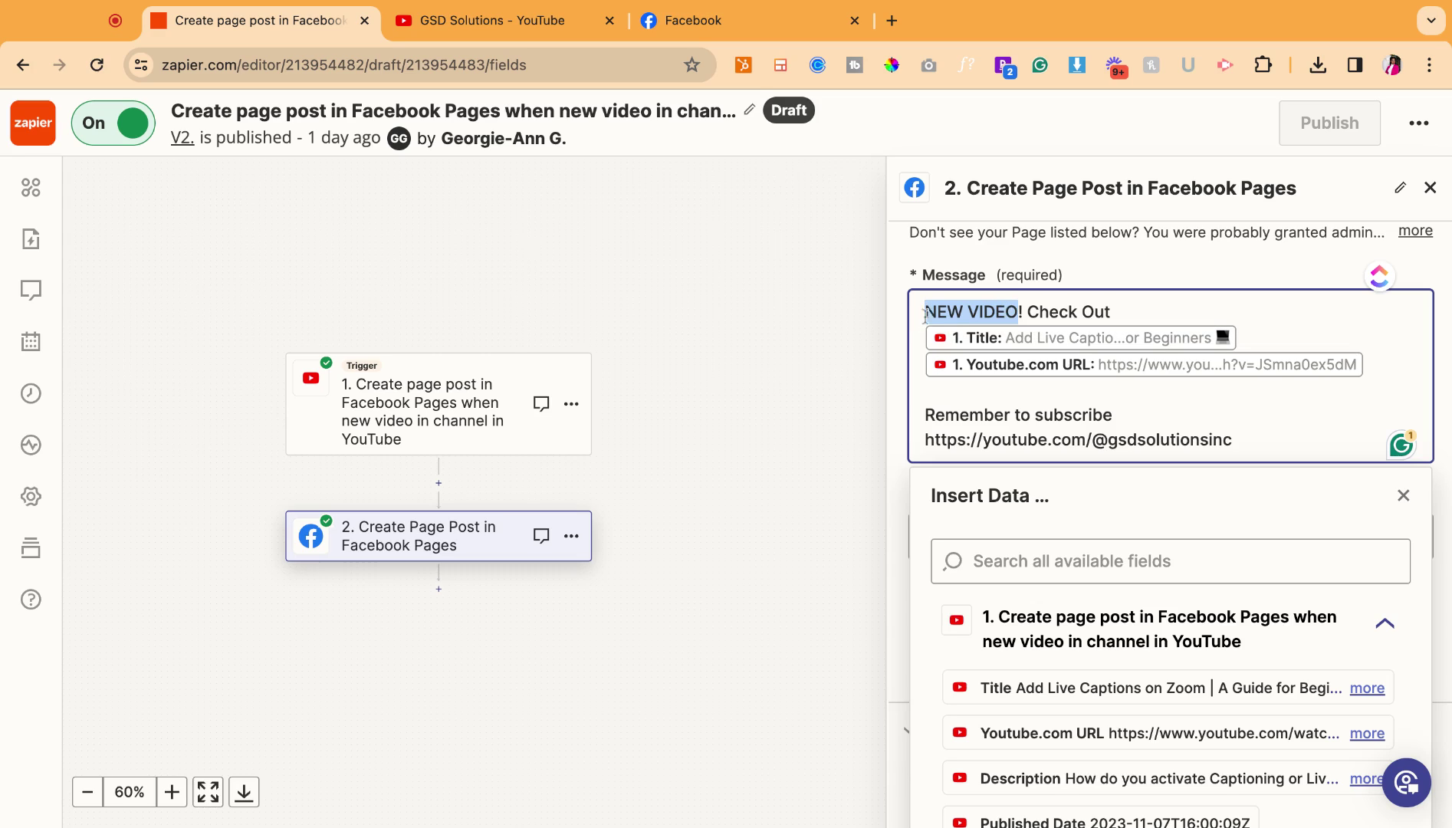
{"action": "left_click", "coordinate": [1090, 312]}
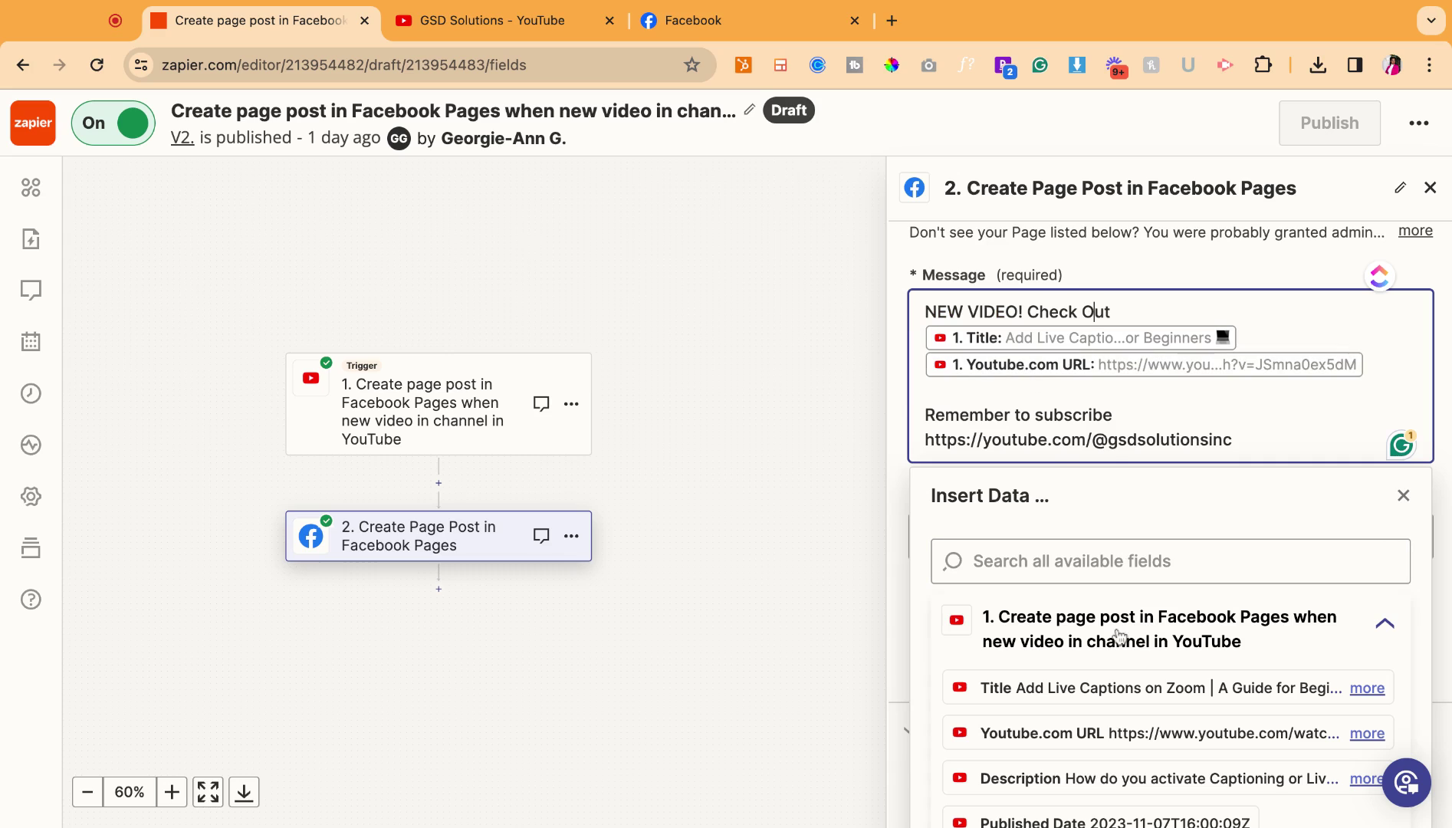
{"action": "scroll", "coordinate": [1091, 644], "scroll_direction": "down", "scroll_amount": 1}
{"action": "scroll", "coordinate": [1081, 497], "scroll_direction": "down", "scroll_amount": 2}
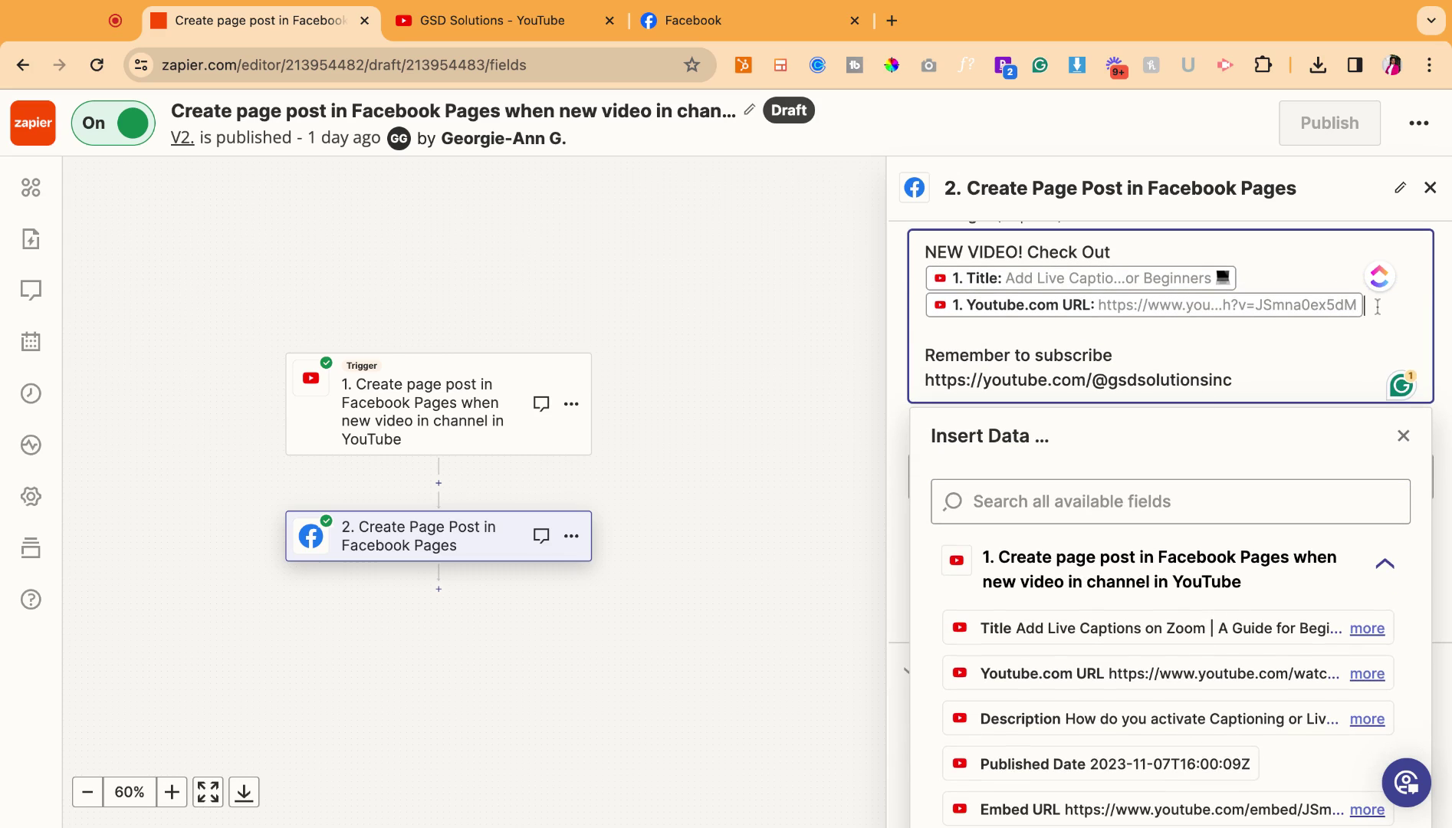
{"action": "left_click", "coordinate": [1378, 307]}
{"action": "key", "text": "Return"}
{"action": "scroll", "coordinate": [1157, 742], "scroll_direction": "down", "scroll_amount": 3}
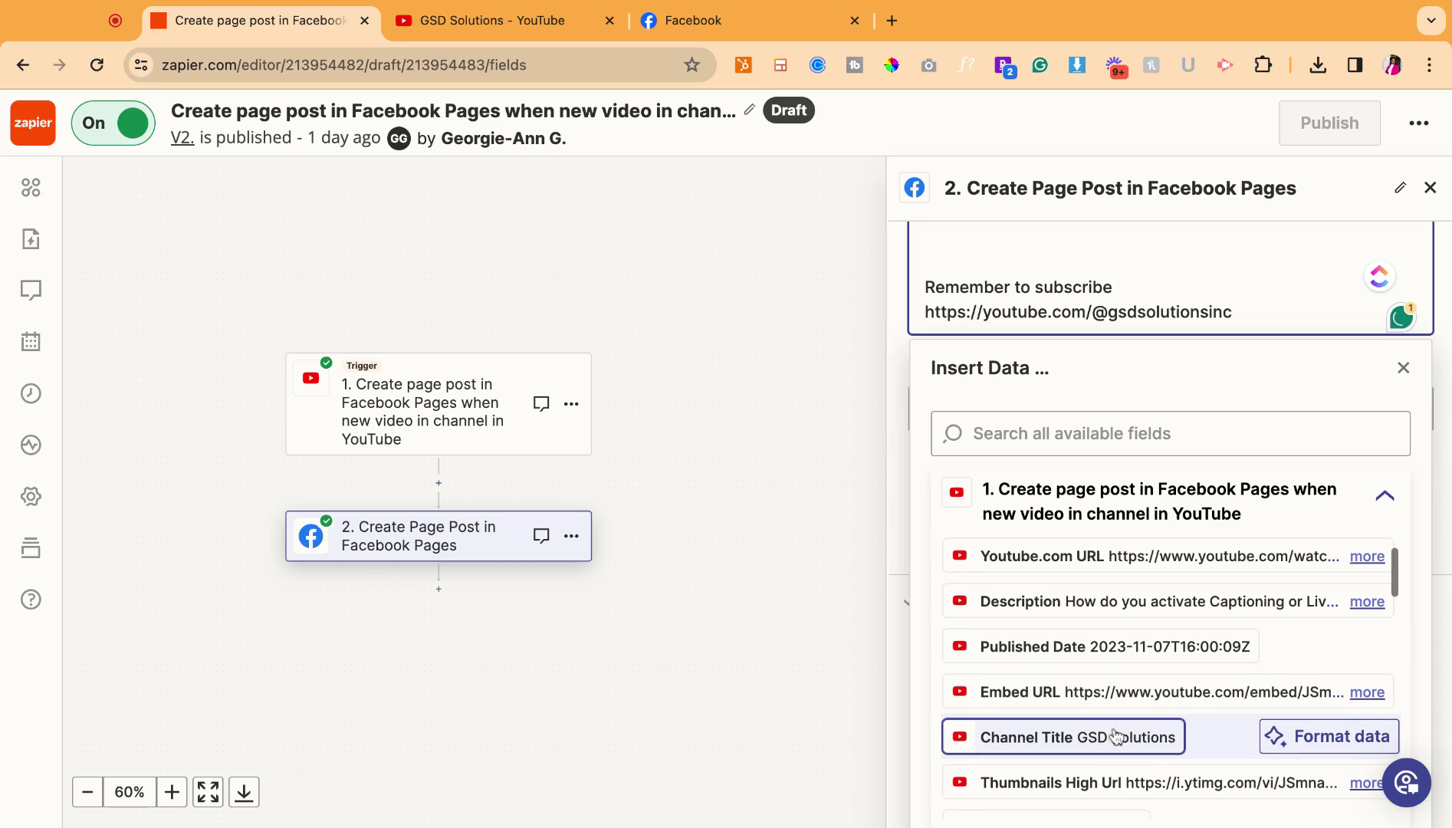
{"action": "left_click", "coordinate": [1112, 738]}
{"action": "scroll", "coordinate": [1112, 428], "scroll_direction": "up", "scroll_amount": 2}
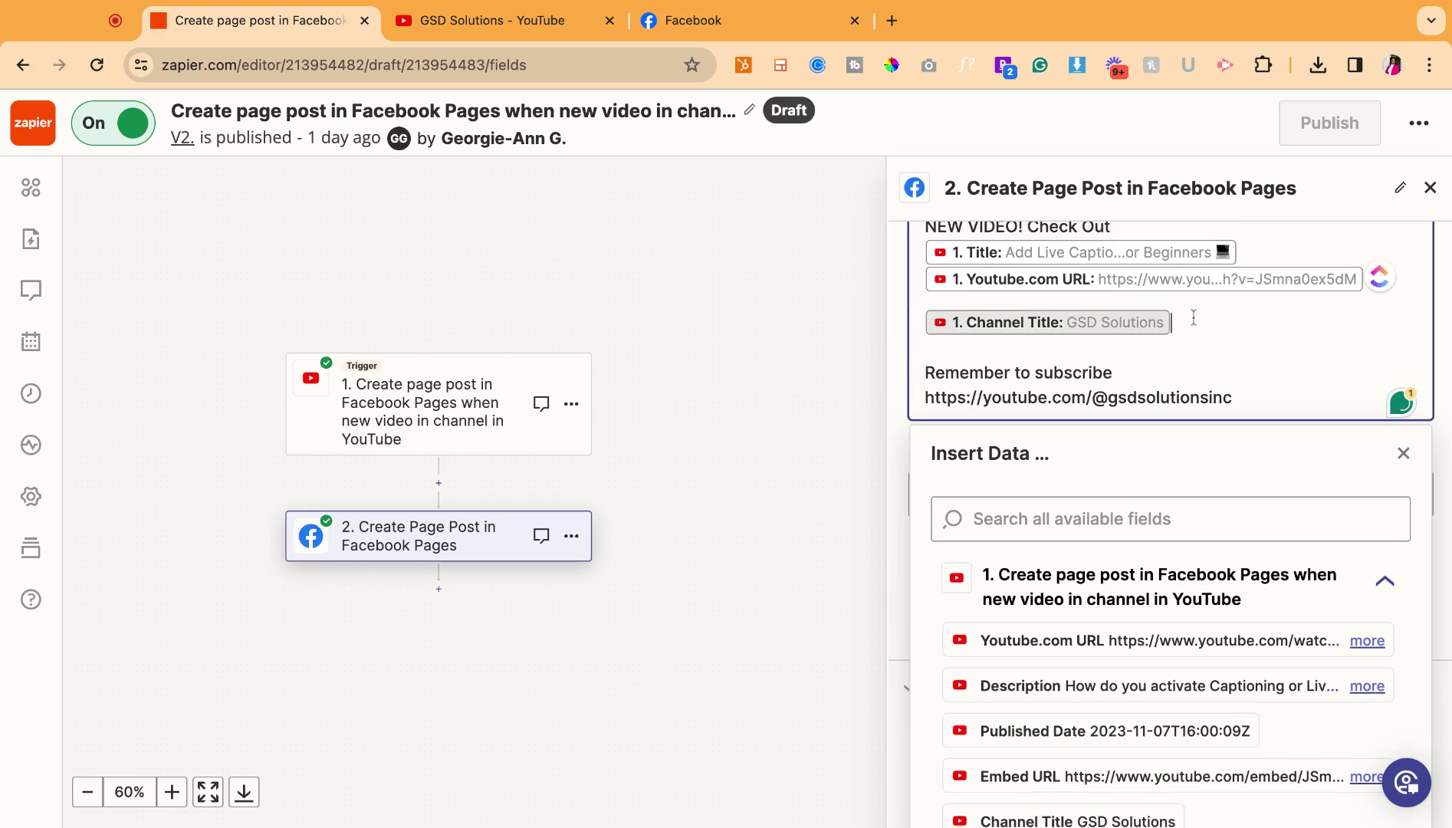
{"action": "key", "text": "BackSpace"}
{"action": "key", "text": "BackSpace"}
{"action": "scroll", "coordinate": [1181, 609], "scroll_direction": "down", "scroll_amount": 4}
{"action": "scroll", "coordinate": [1135, 607], "scroll_direction": "down", "scroll_amount": 5}
{"action": "scroll", "coordinate": [1148, 710], "scroll_direction": "down", "scroll_amount": 2}
{"action": "scroll", "coordinate": [1148, 709], "scroll_direction": "up", "scroll_amount": 15}
{"action": "scroll", "coordinate": [1262, 422], "scroll_direction": "up", "scroll_amount": 3}
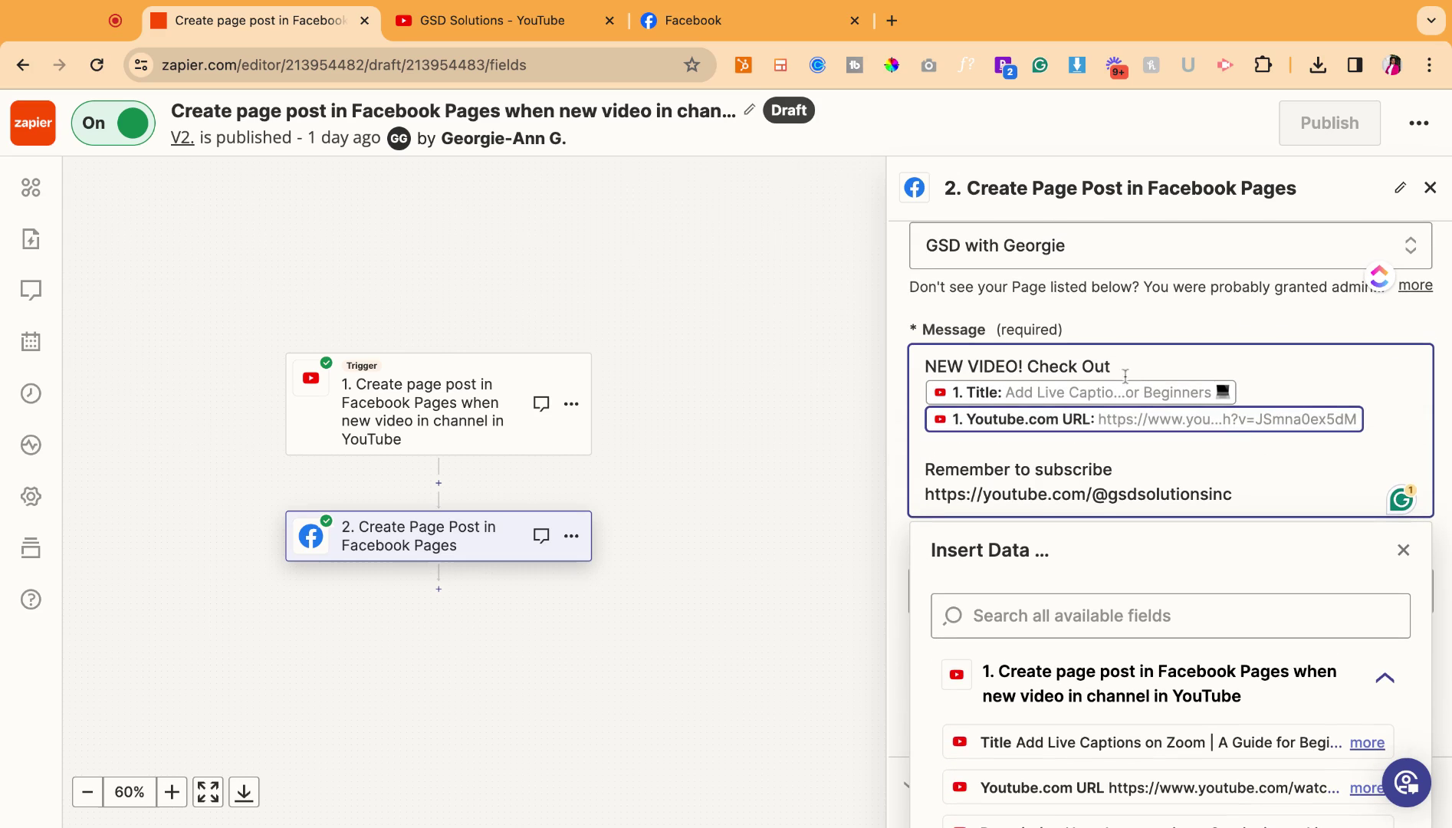
{"action": "left_click", "coordinate": [1185, 450]}
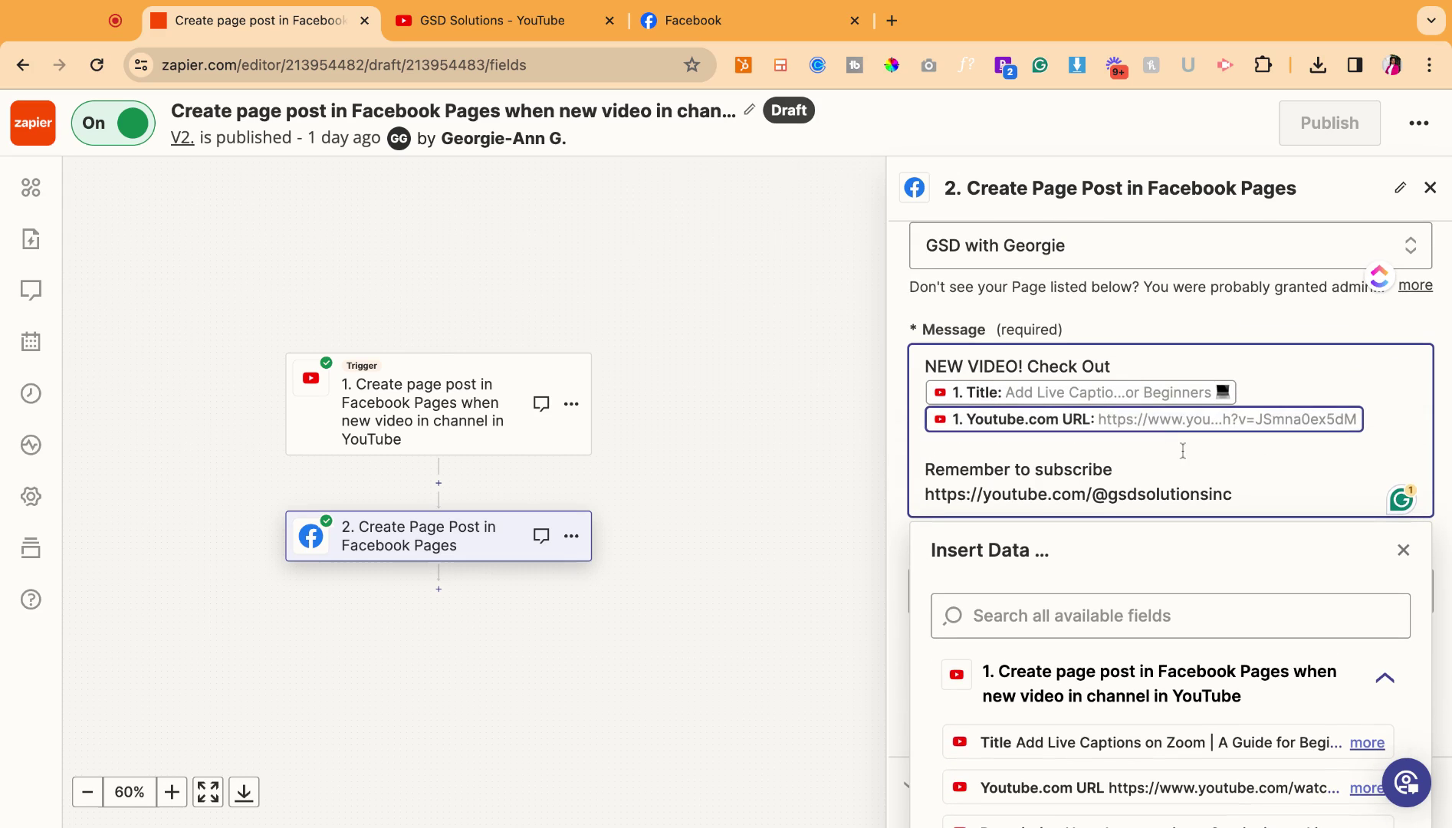
{"action": "left_click", "coordinate": [943, 465]}
{"action": "key", "text": "shift+super+Right"}
{"action": "key", "text": "shift+Down"}
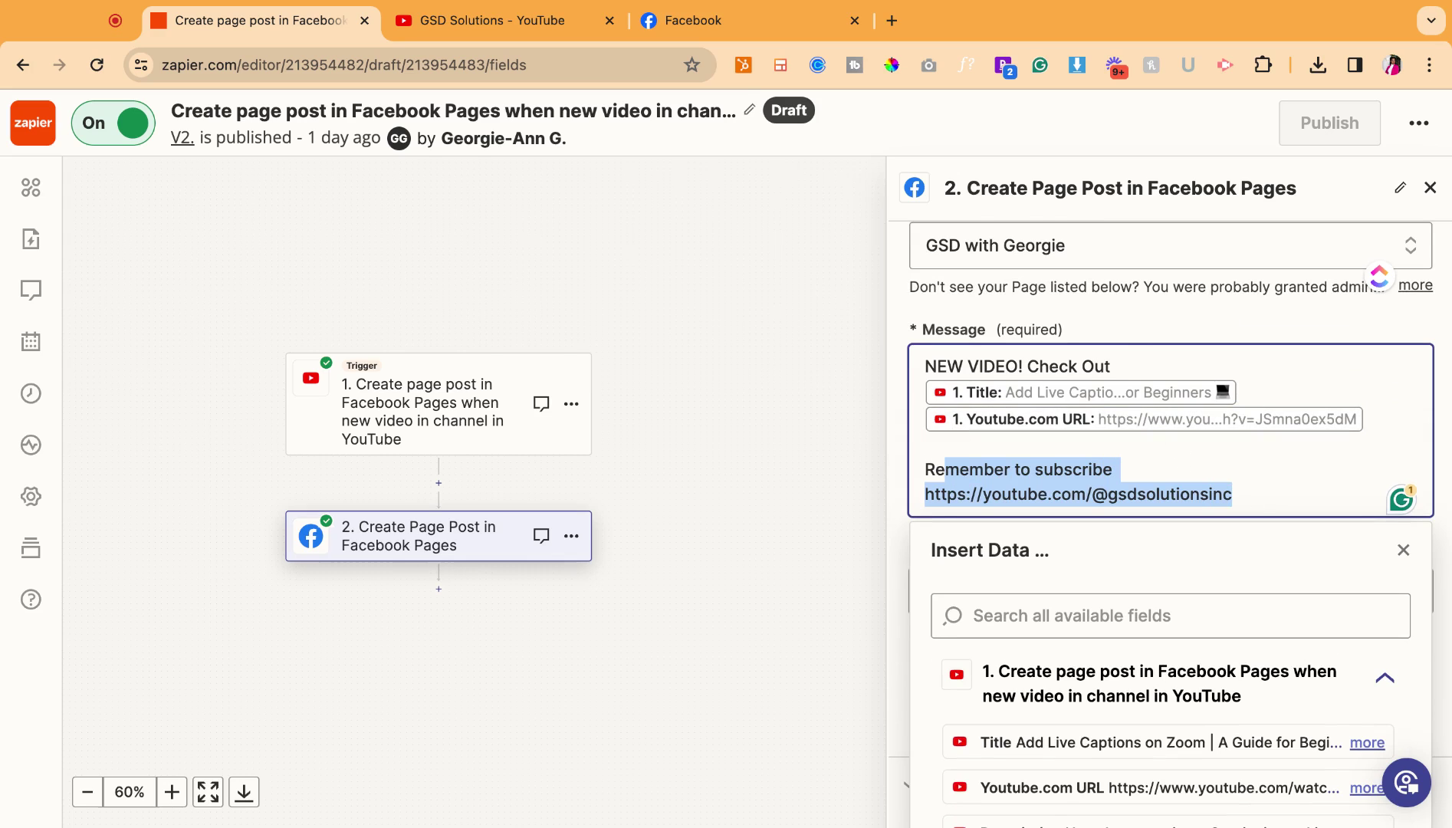
Step: Check the existing Facebook video post, then run the Facebook step test and review its sample post
{"action": "left_click", "coordinate": [787, 13]}
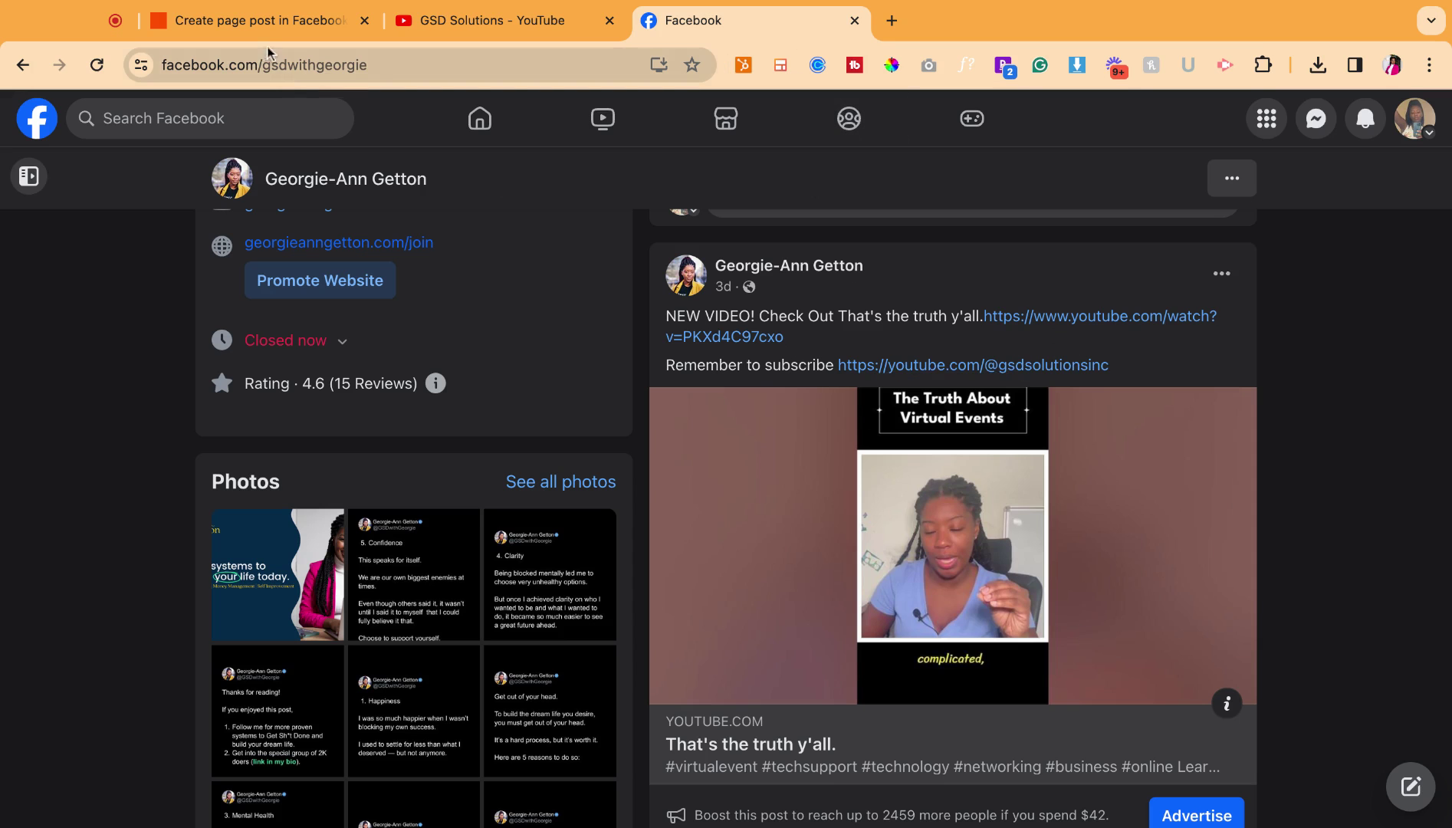
{"action": "left_click", "coordinate": [270, 23]}
{"action": "left_click", "coordinate": [1394, 334]}
{"action": "left_click", "coordinate": [1183, 728]}
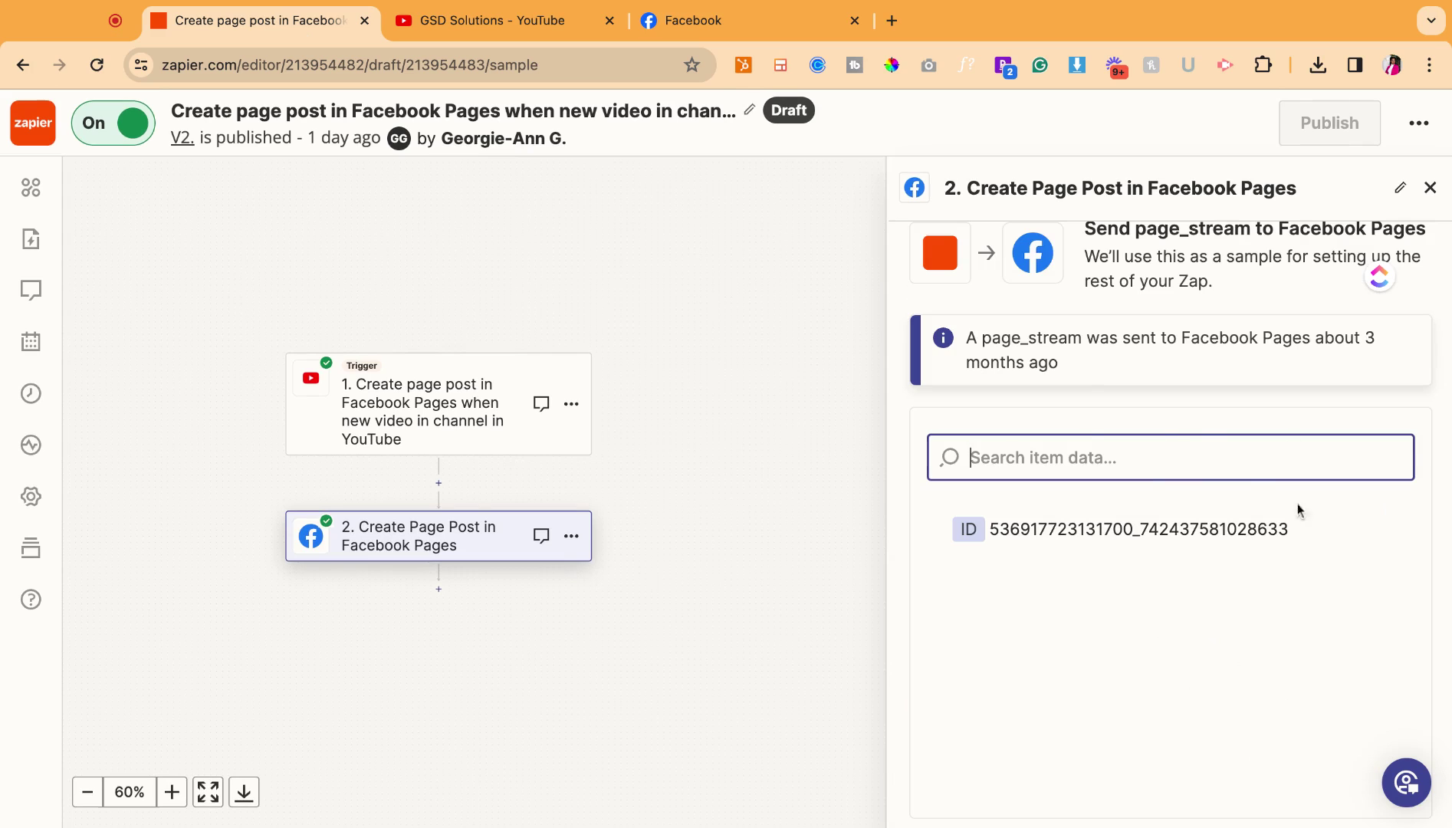
{"action": "scroll", "coordinate": [1202, 407], "scroll_direction": "down", "scroll_amount": 3}
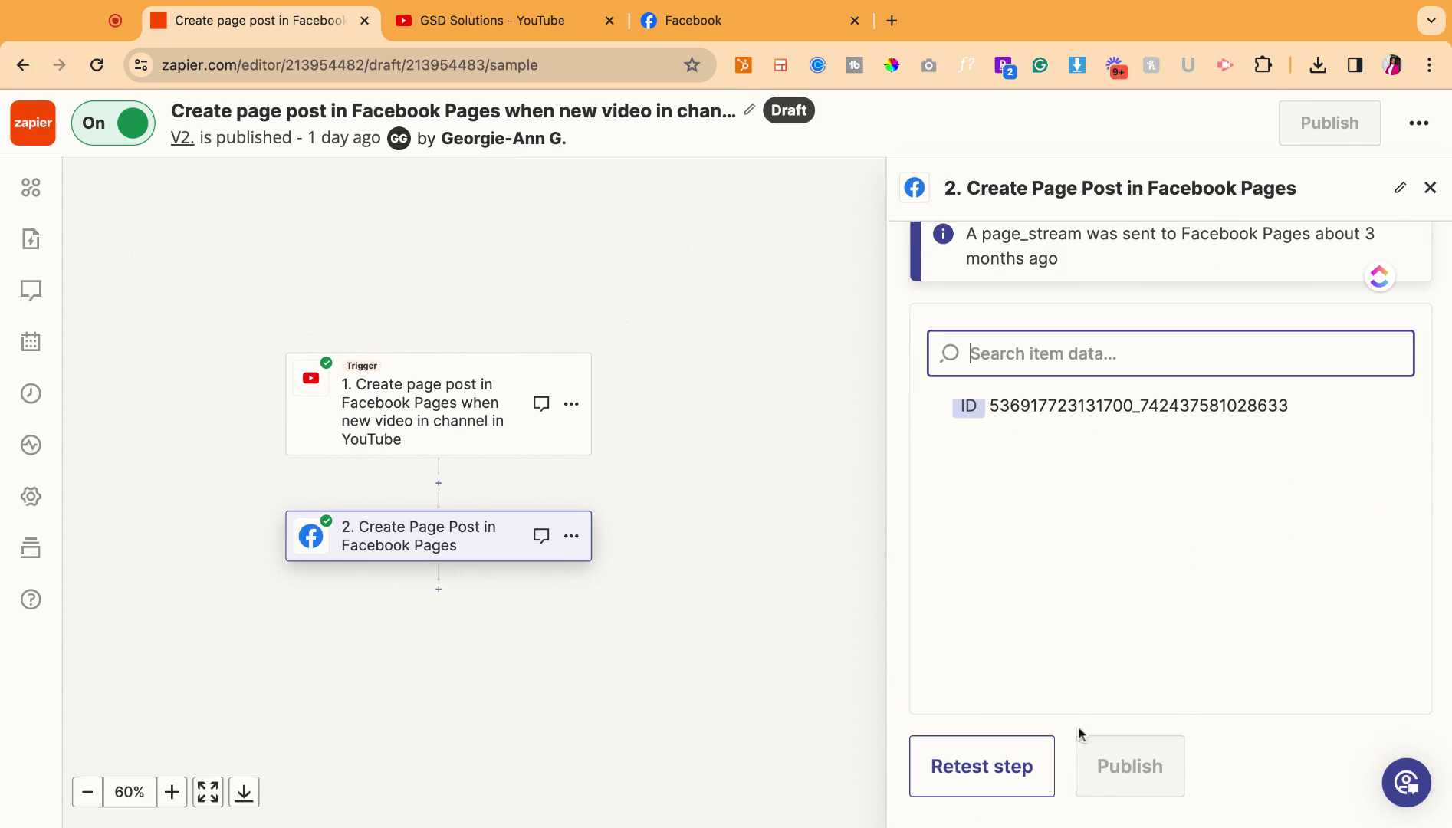
{"action": "scroll", "coordinate": [1070, 613], "scroll_direction": "up", "scroll_amount": 3}
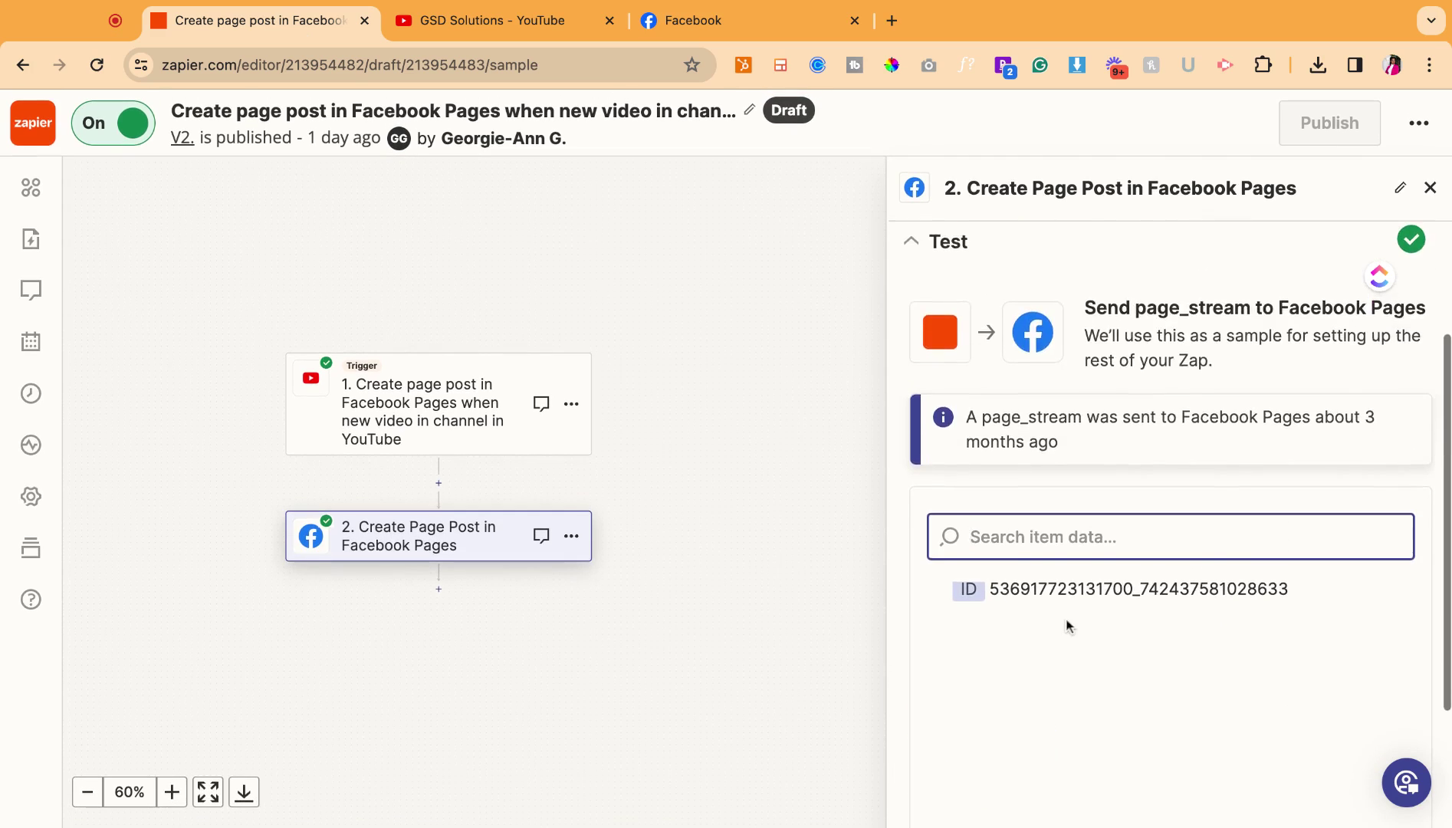
{"action": "scroll", "coordinate": [1068, 625], "scroll_direction": "down", "scroll_amount": 3}
{"action": "left_click", "coordinate": [728, 29]}
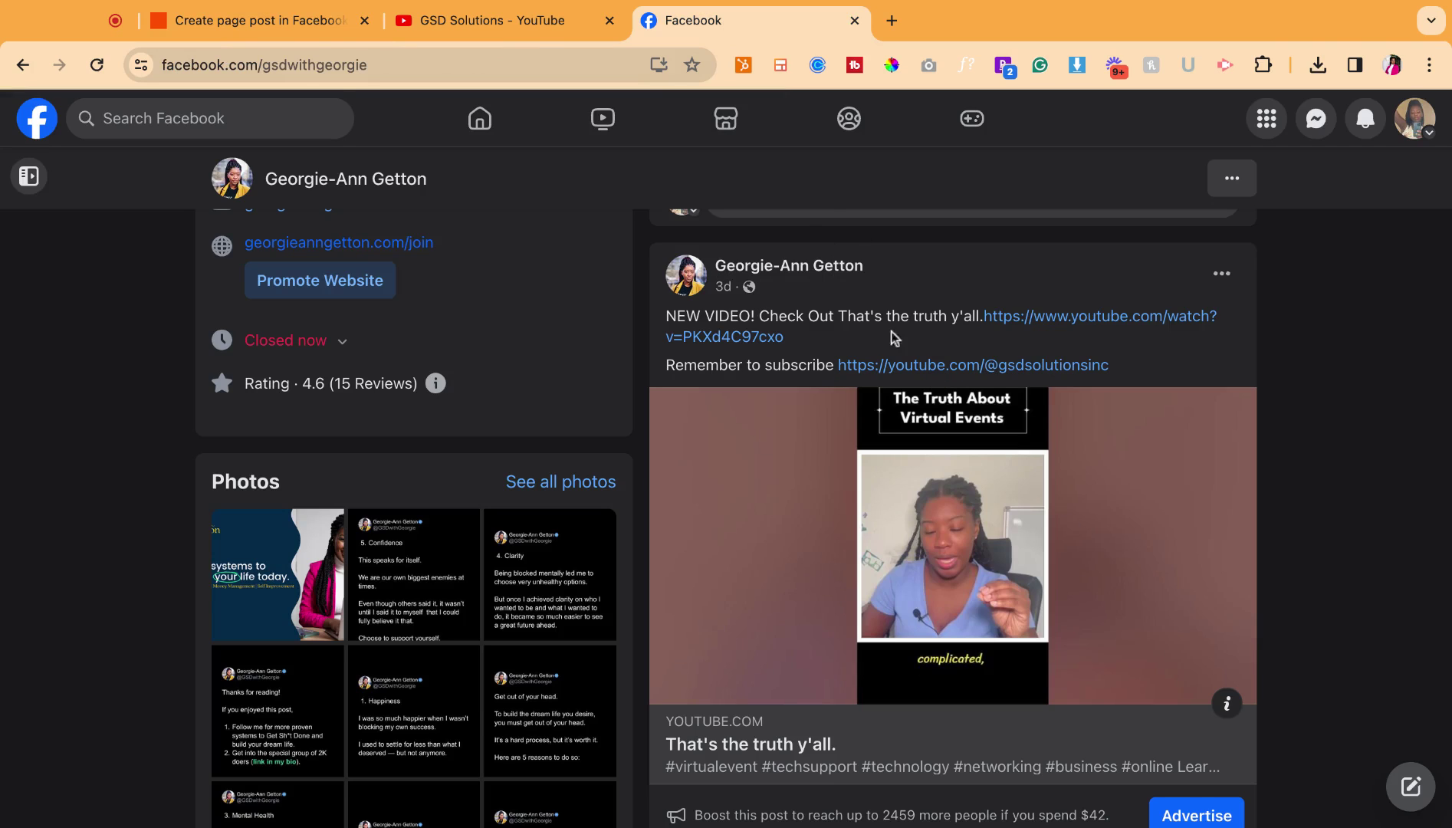
{"action": "scroll", "coordinate": [995, 330], "scroll_direction": "down", "scroll_amount": 1}
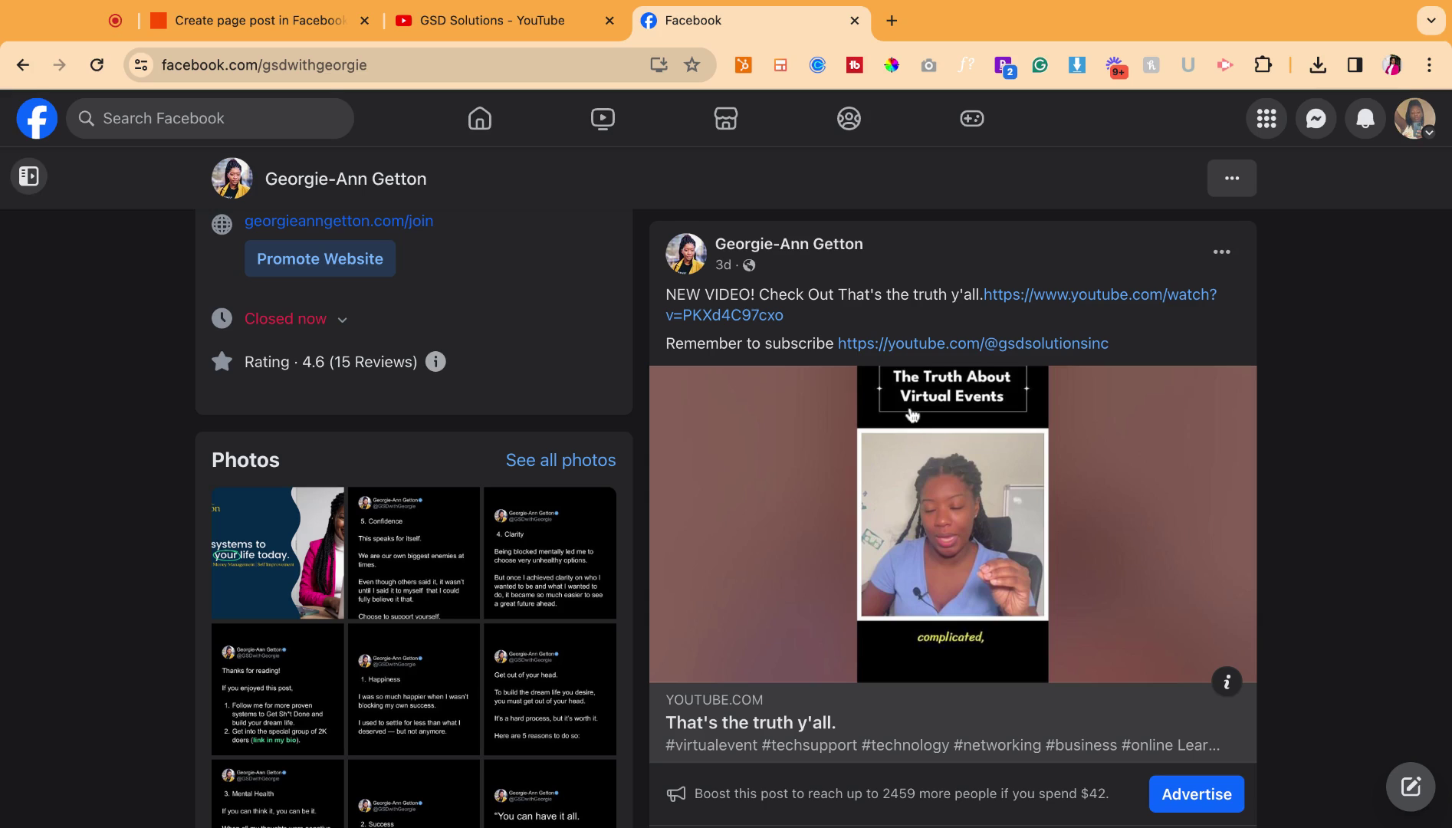
{"action": "left_click", "coordinate": [325, 23]}
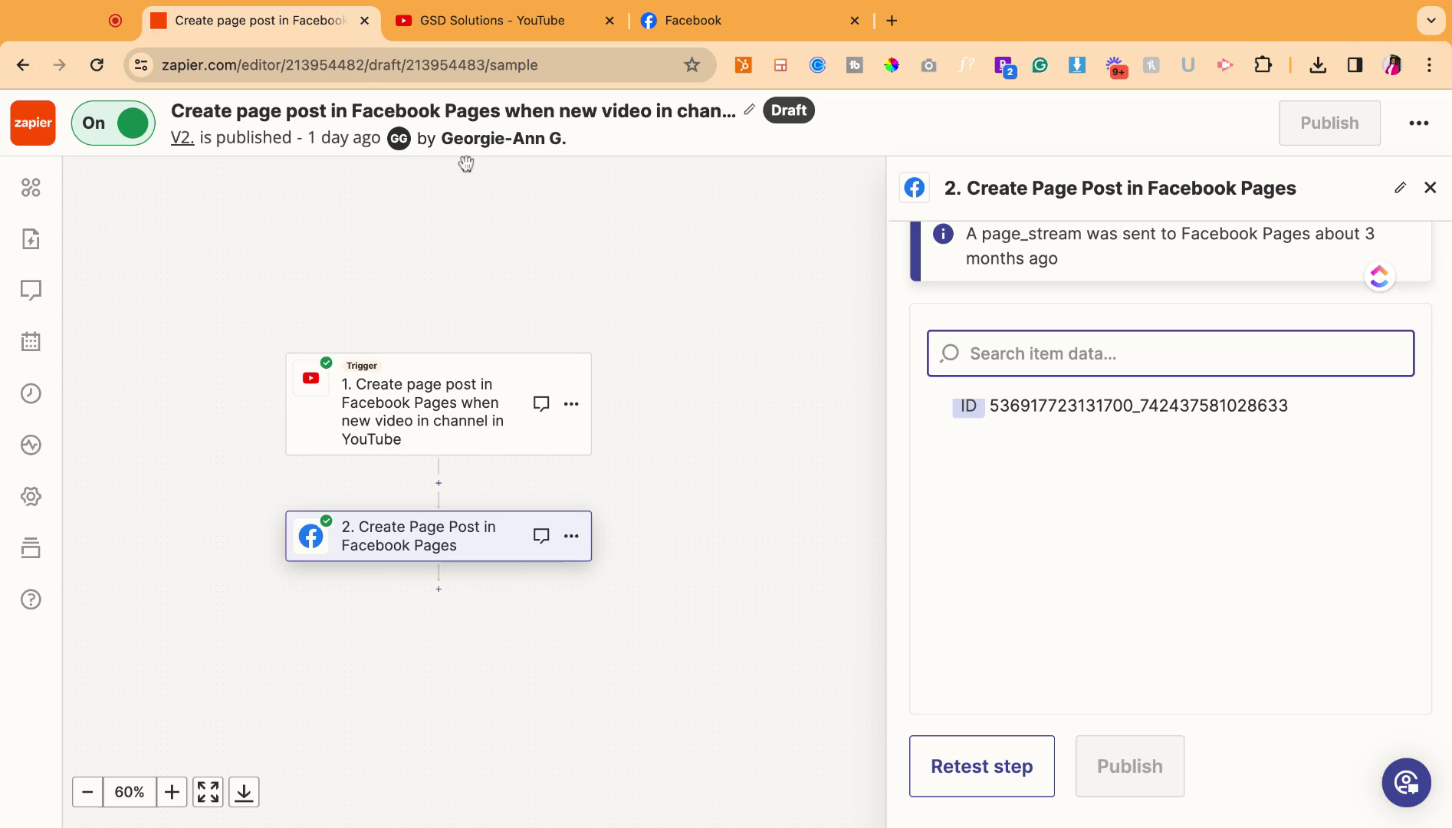